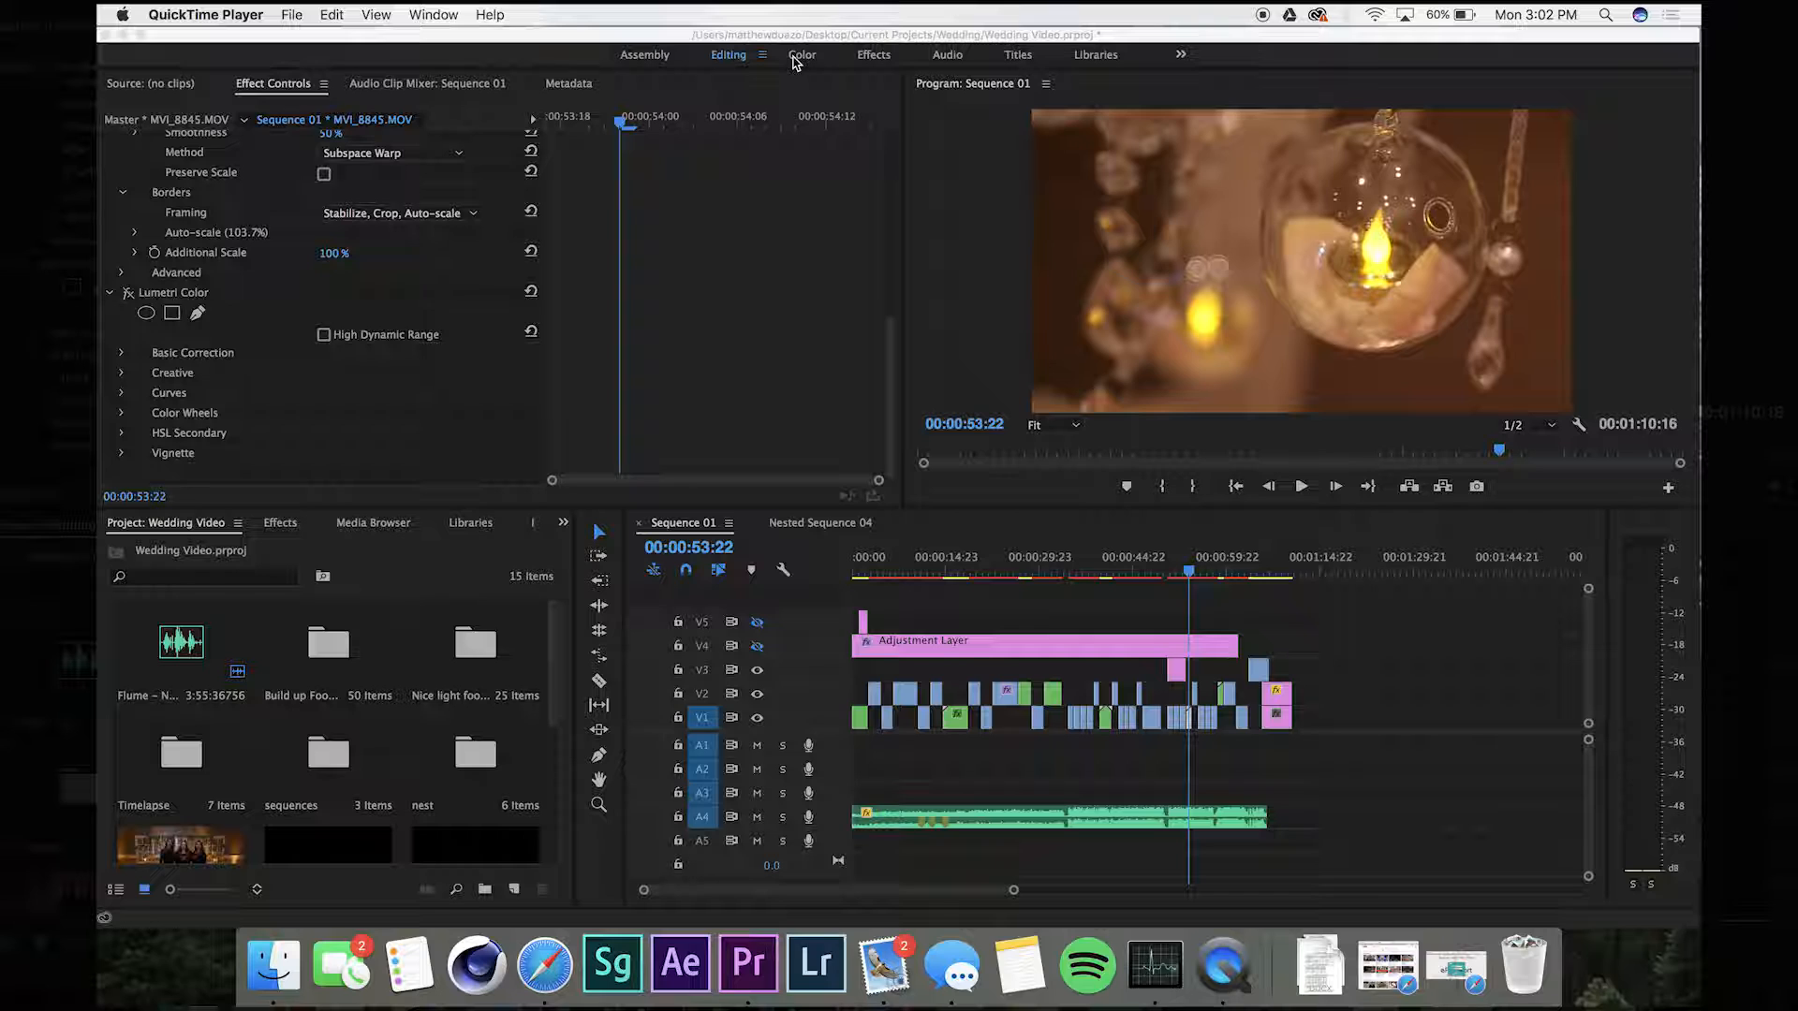
- Switch to the Color workspace and show the Lumetri Scopes
click(793, 62)
click(798, 59)
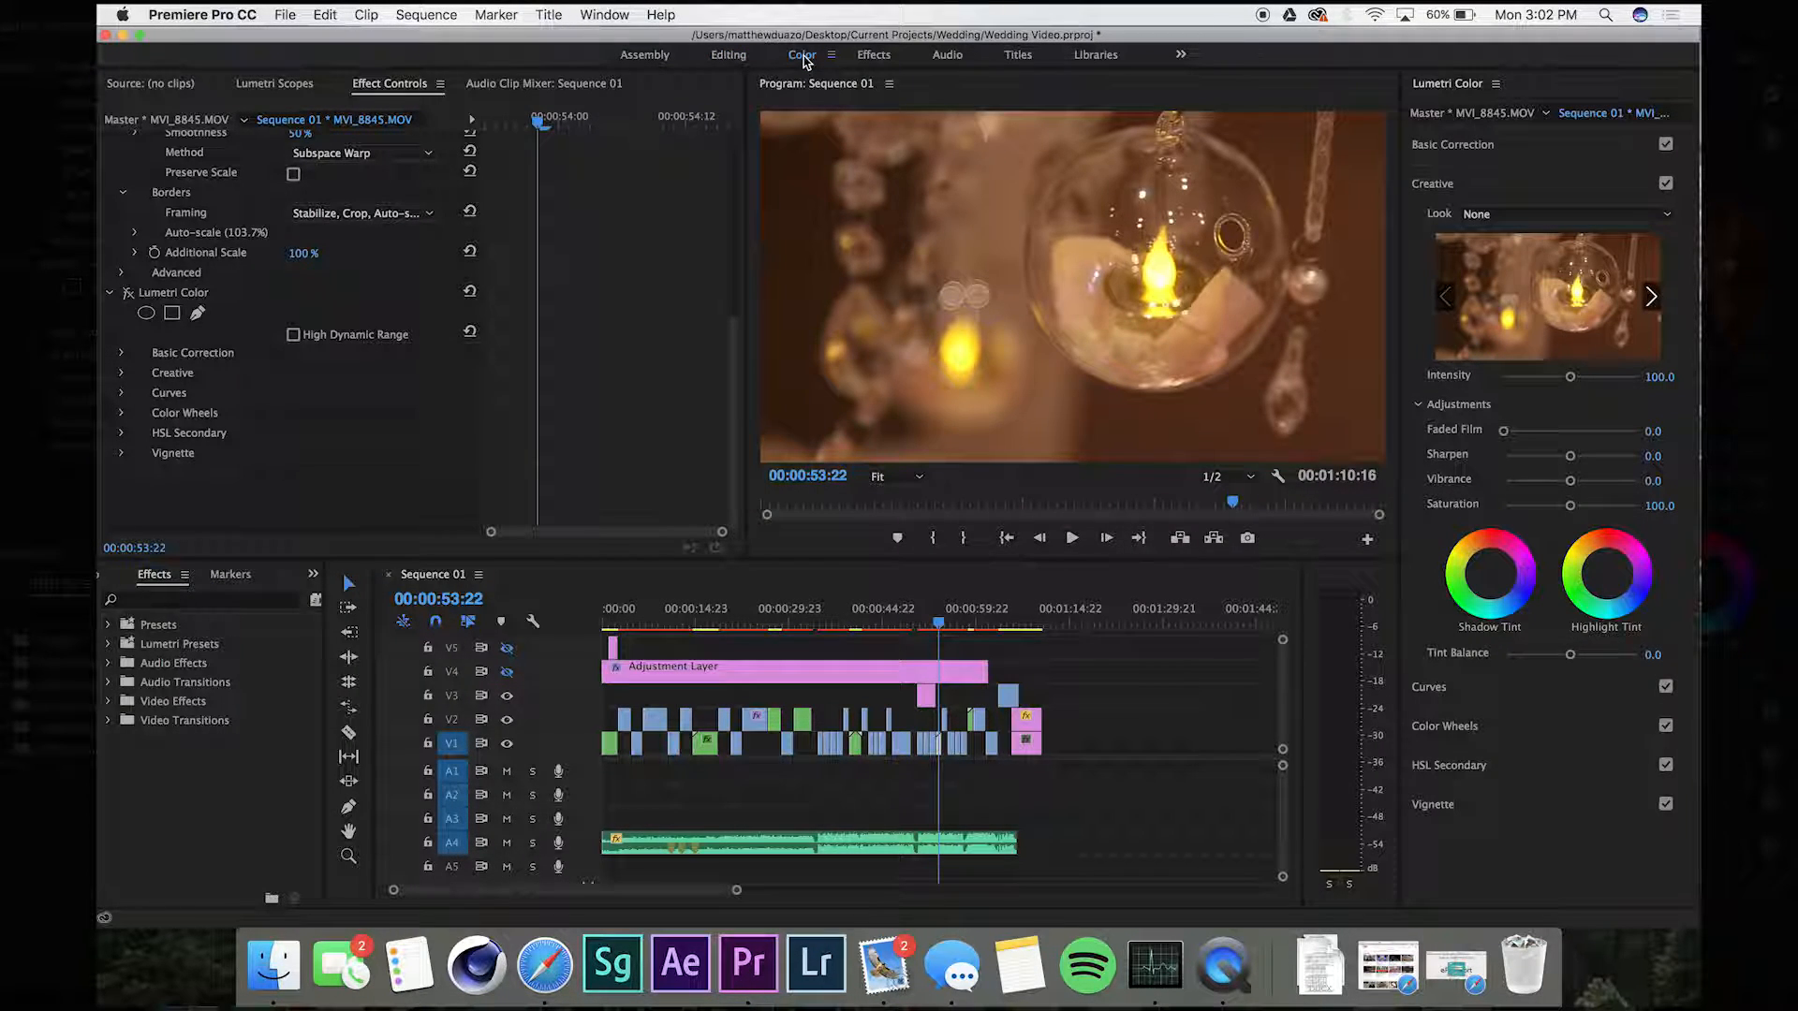
click(279, 85)
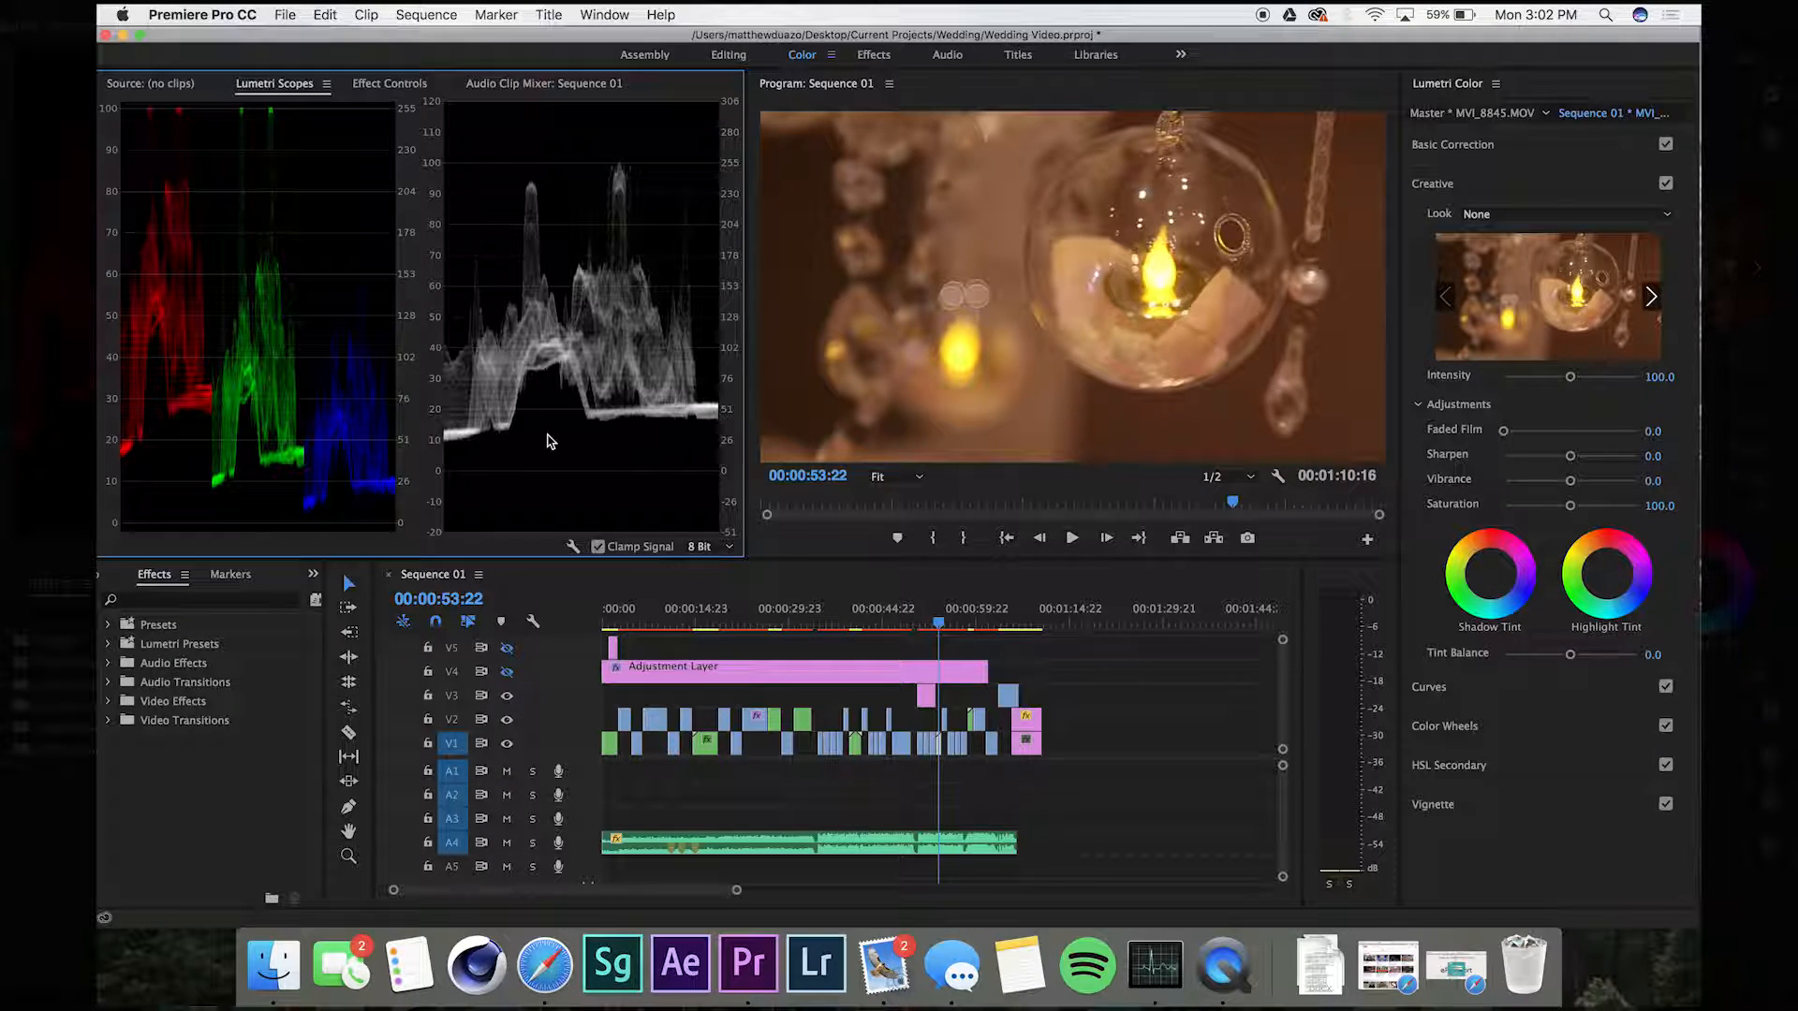
- Check the Vectorscope YUV, then reduce the displayed scopes to the Waveform (Luma) alone
right_click(549, 350)
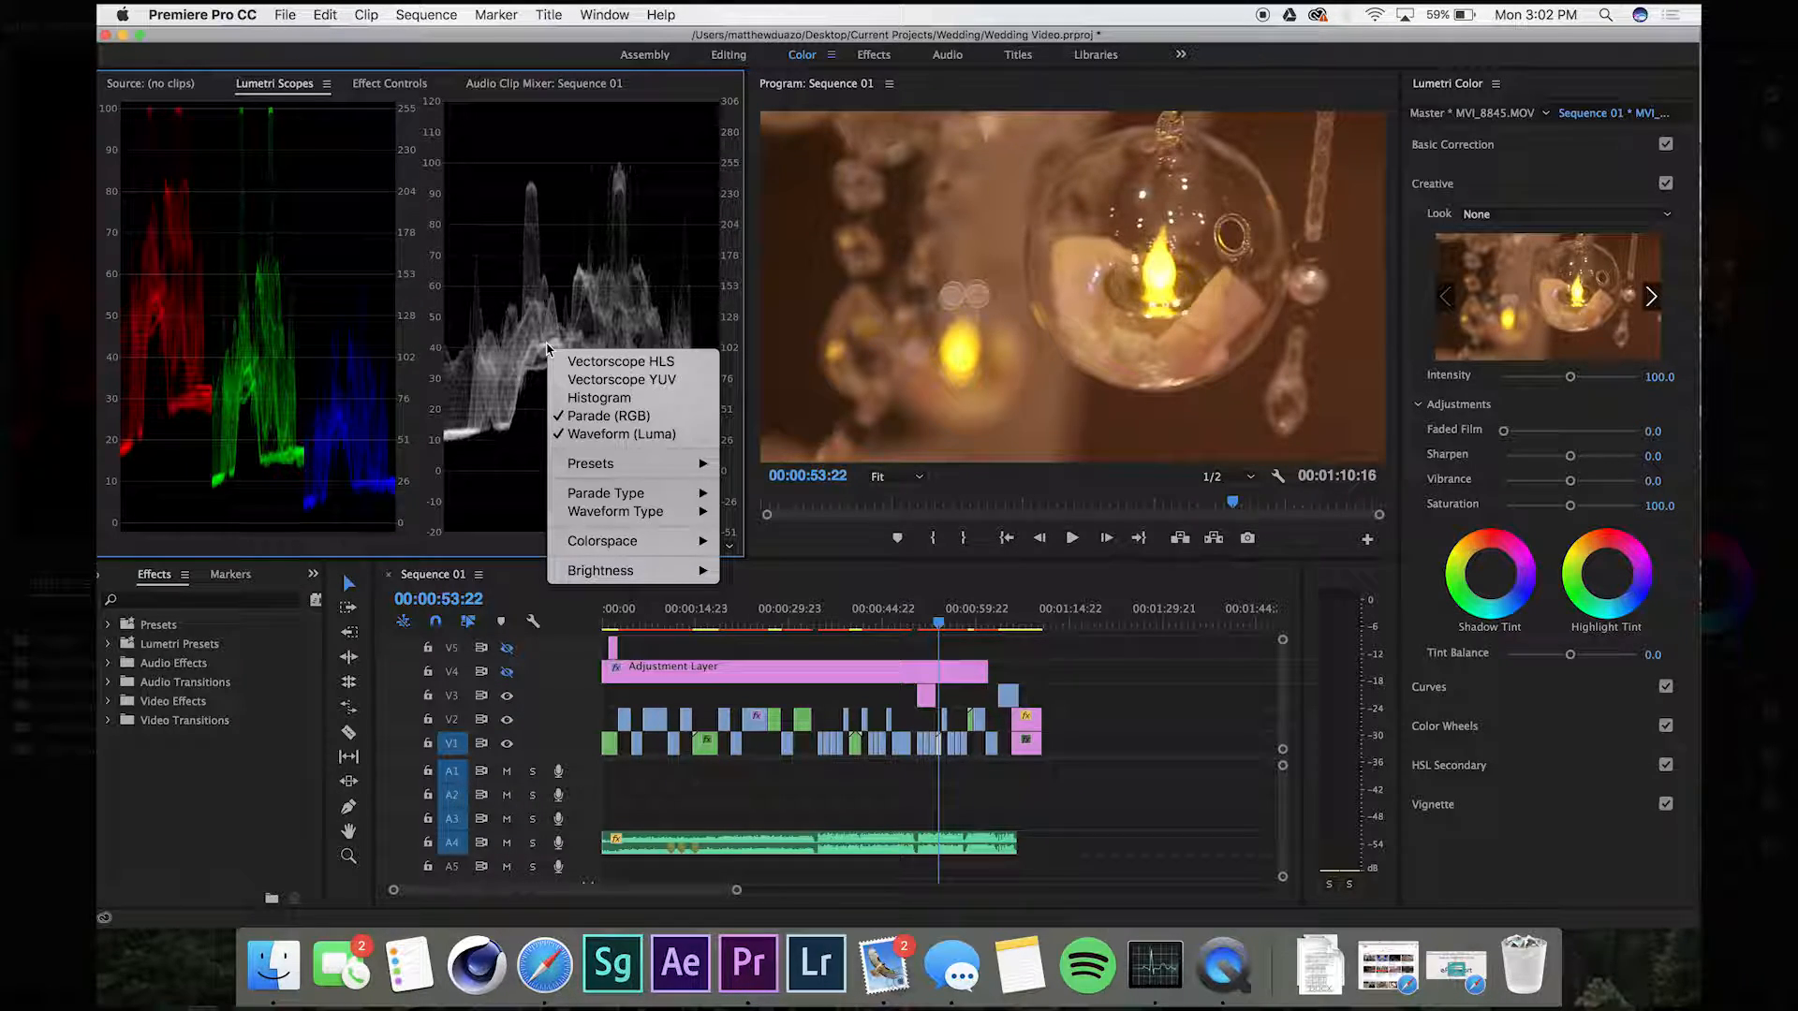
click(586, 386)
right_click(583, 389)
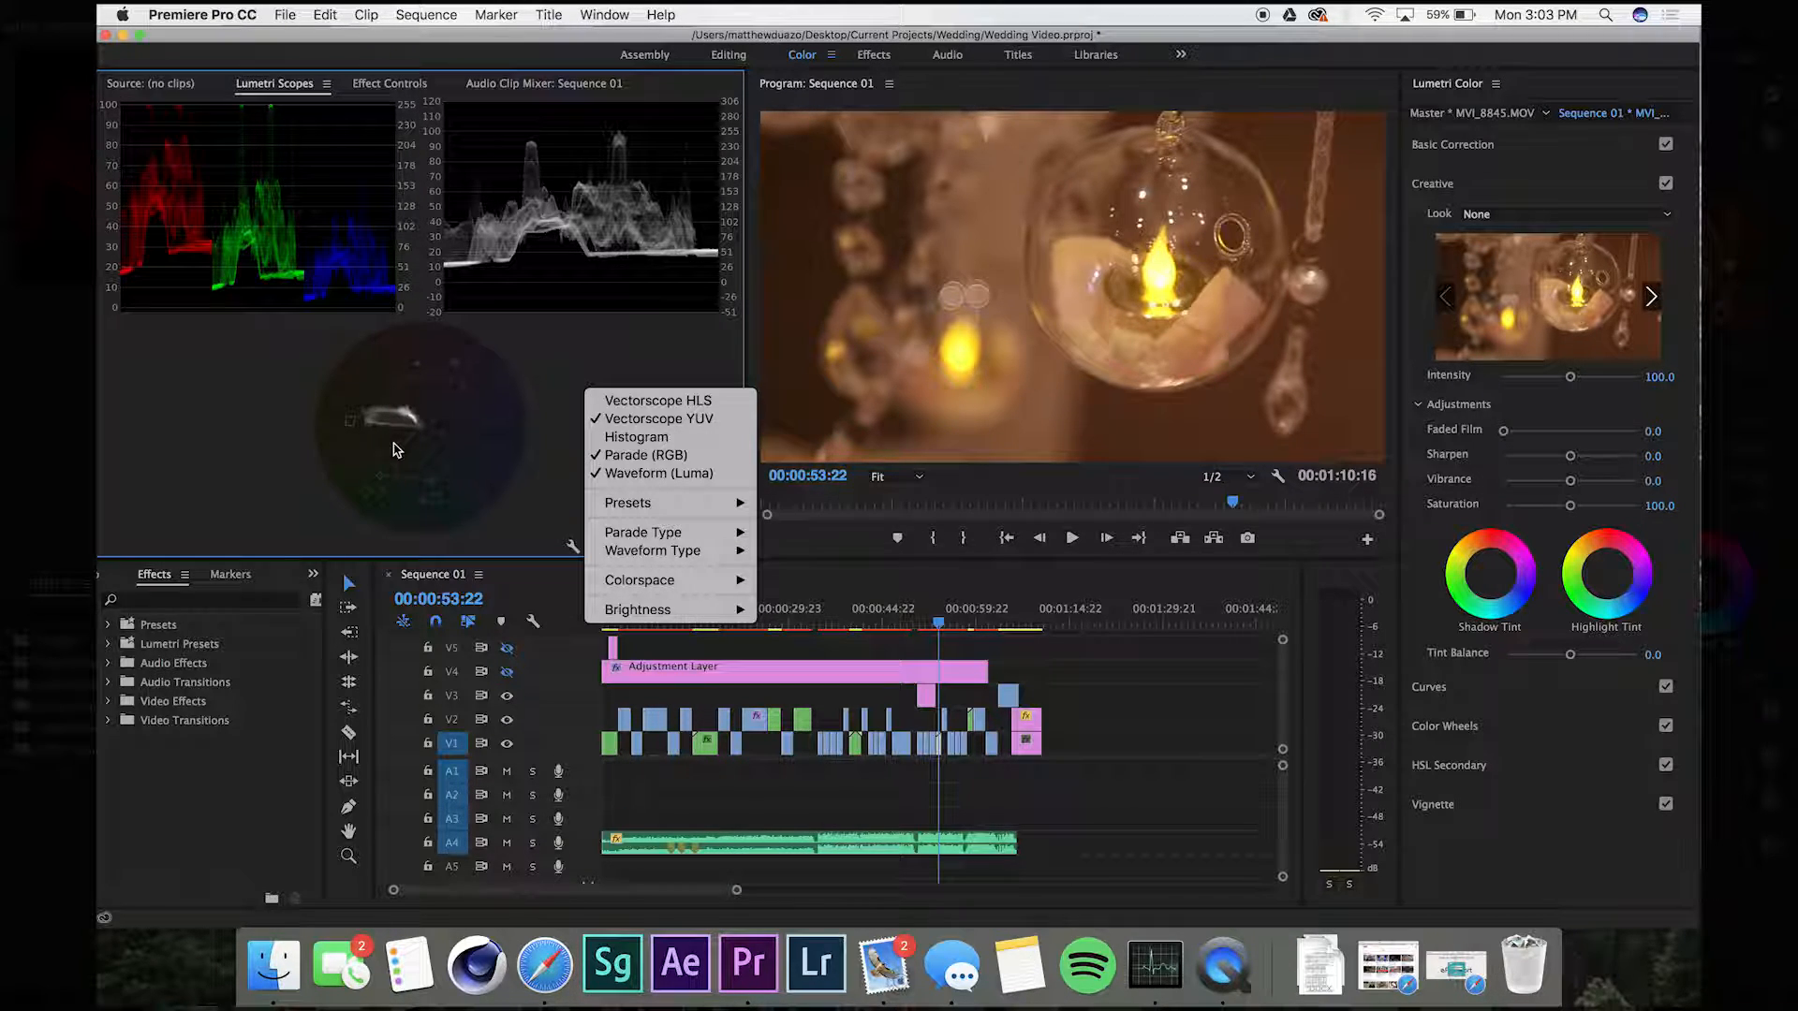
click(719, 426)
right_click(687, 481)
click(714, 546)
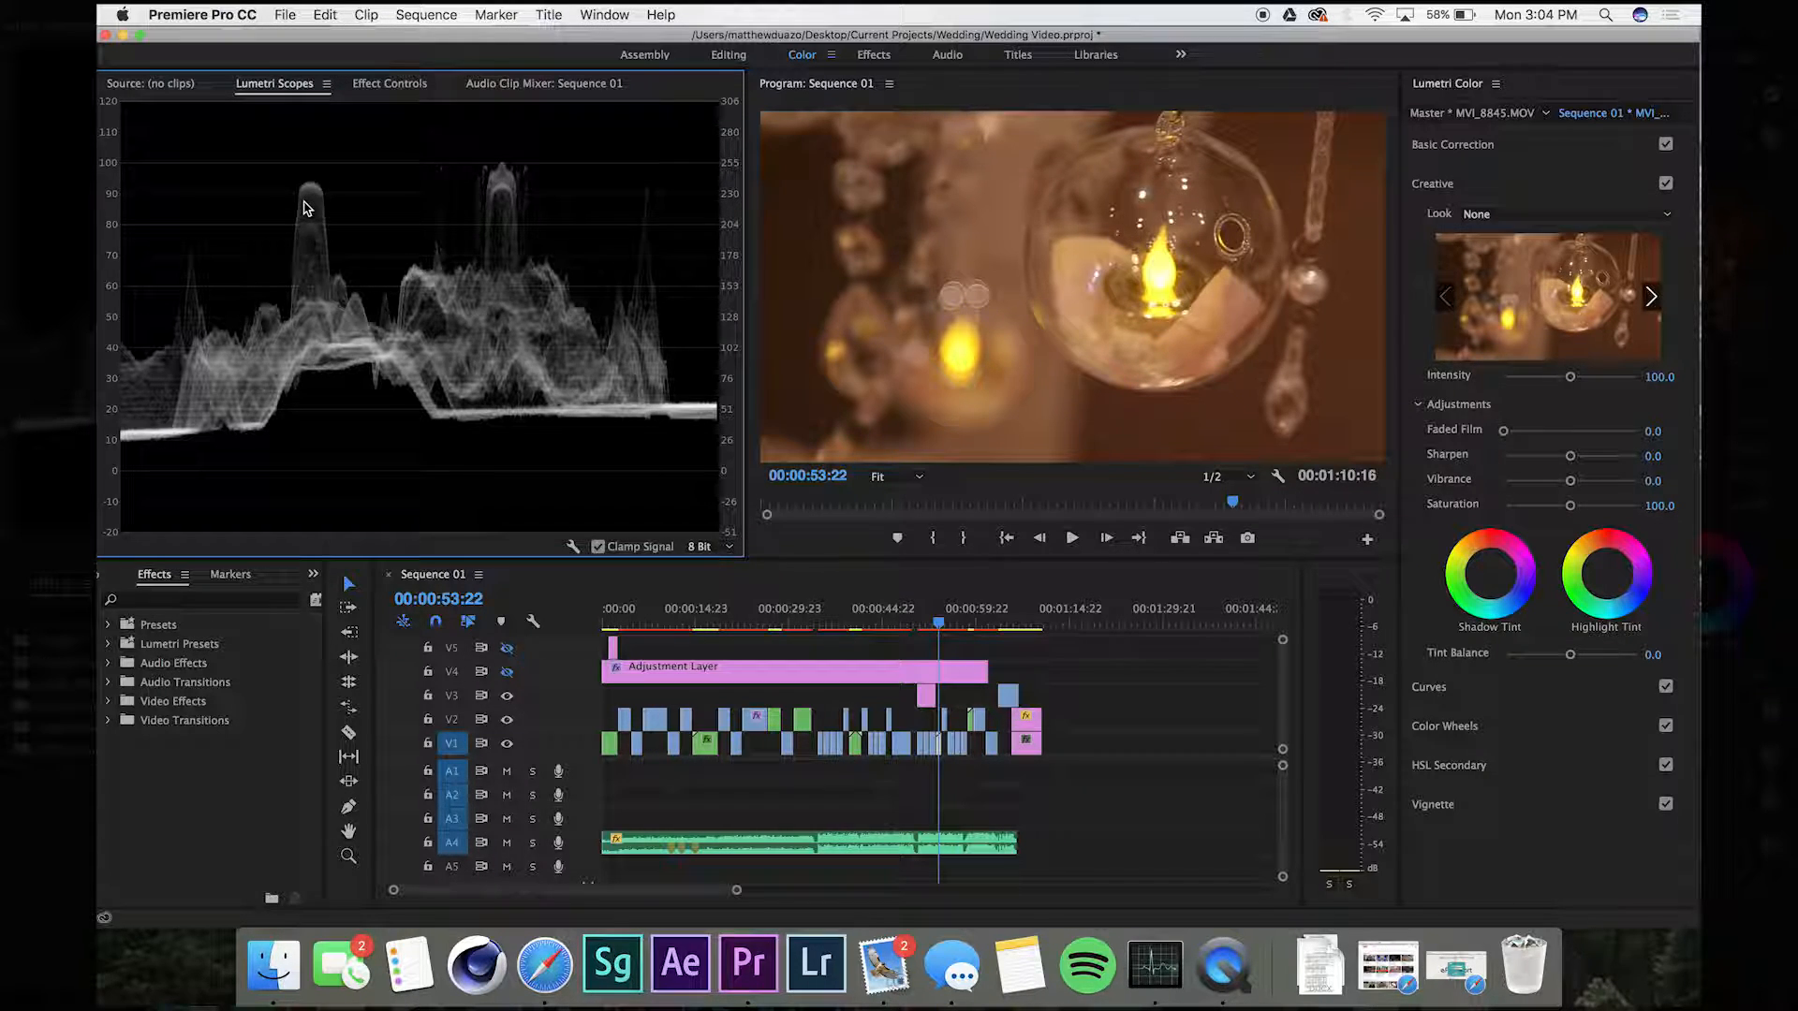
- Add the Parade (RGB) and the Vectorscope YUV alongside the luma waveform
right_click(301, 247)
click(341, 315)
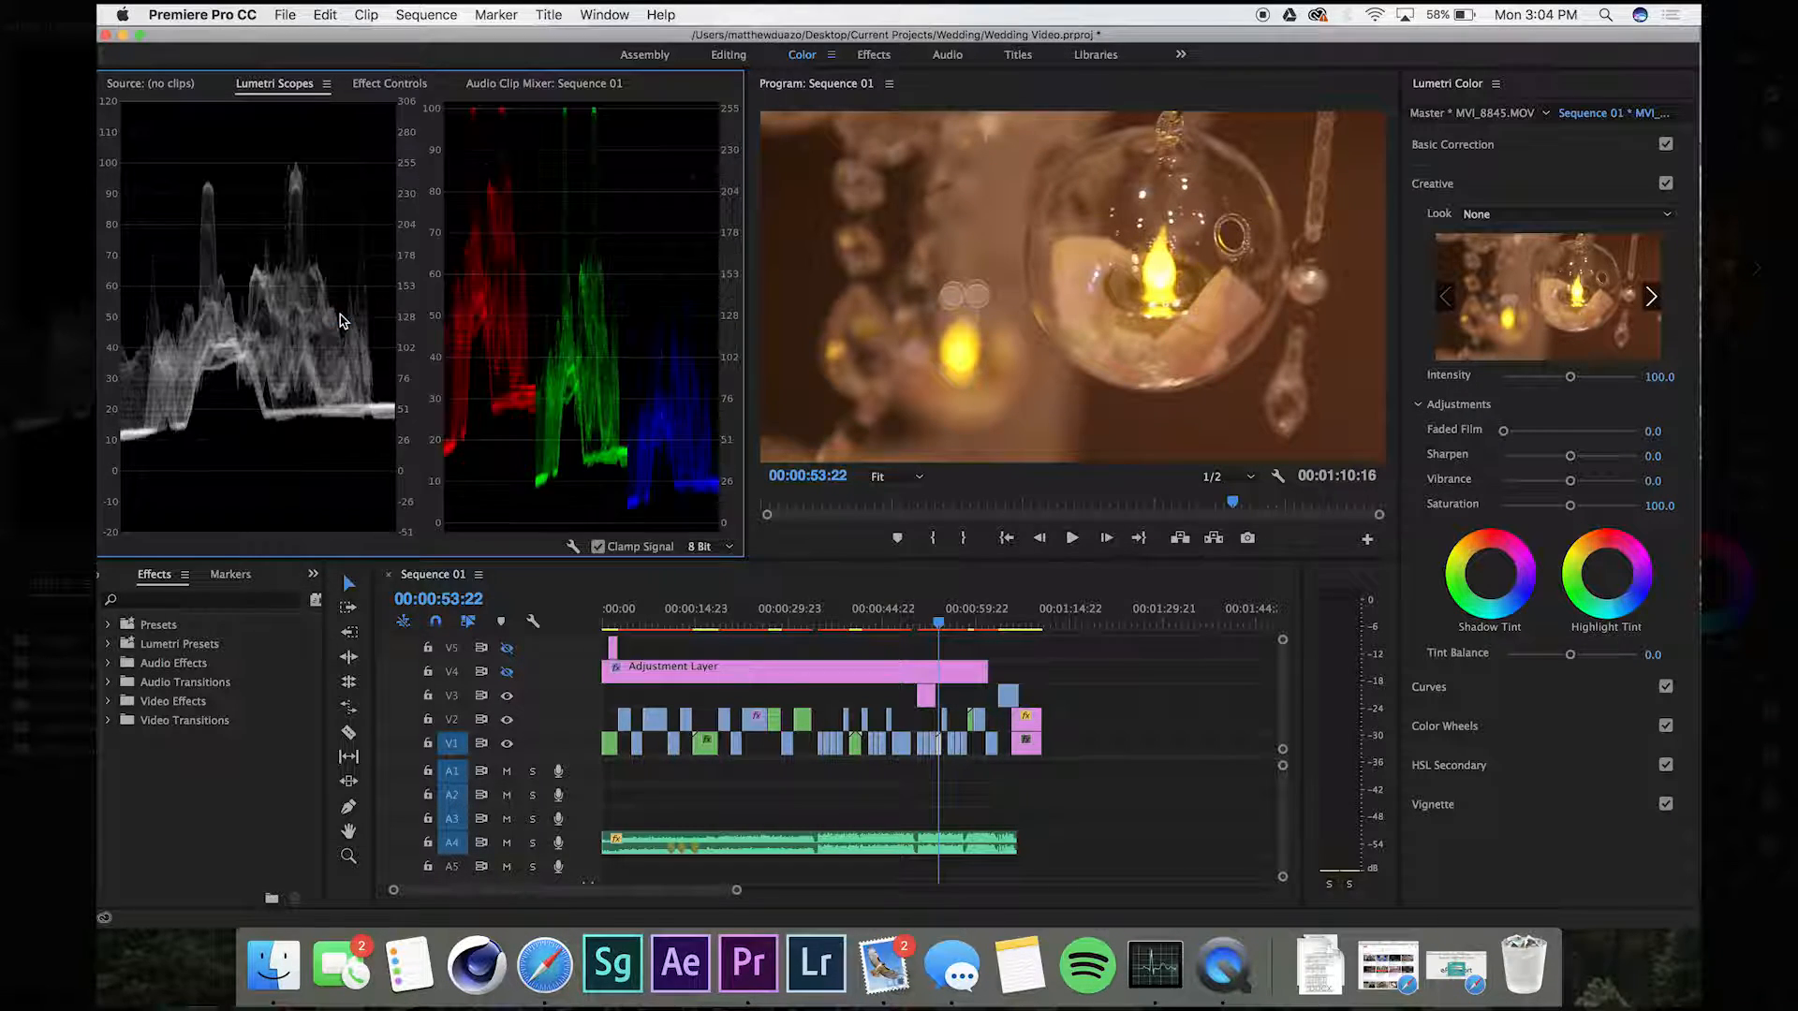
right_click(335, 316)
click(367, 350)
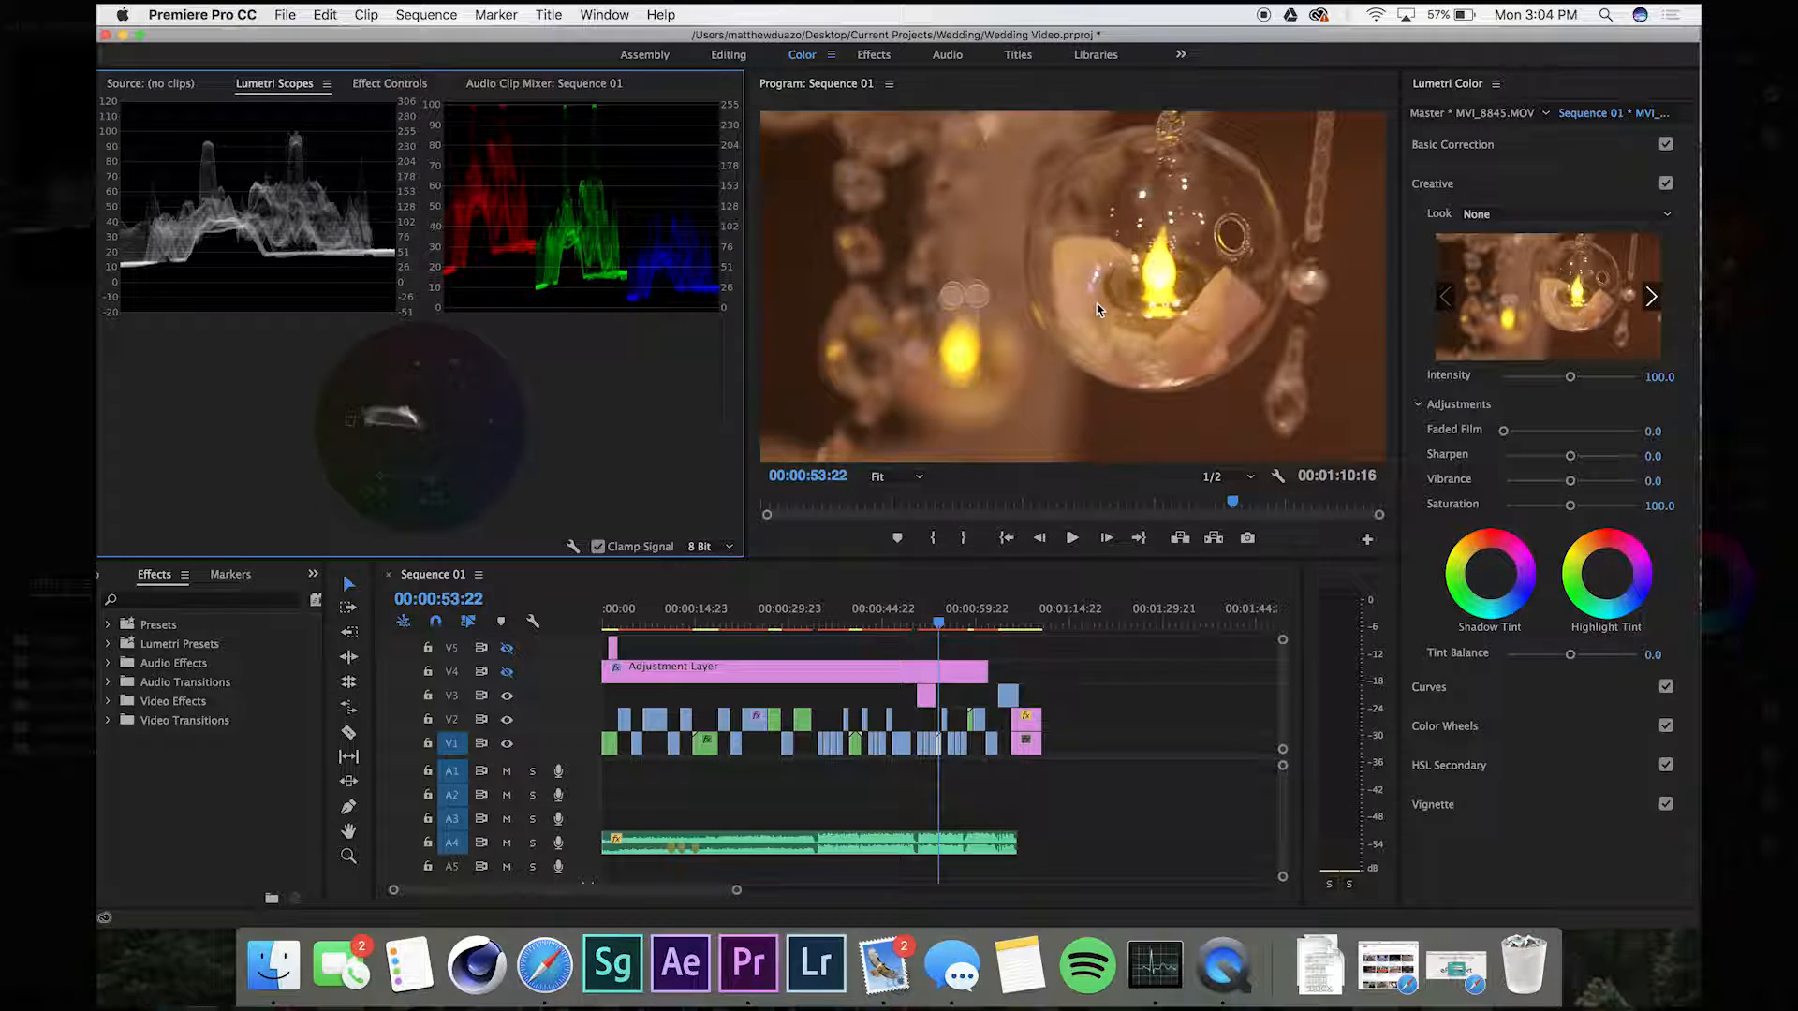
- Enable the Lumetri Color effect on the candle clip and briefly preview the image with the V4 adjustment layer's output turned on
click(412, 85)
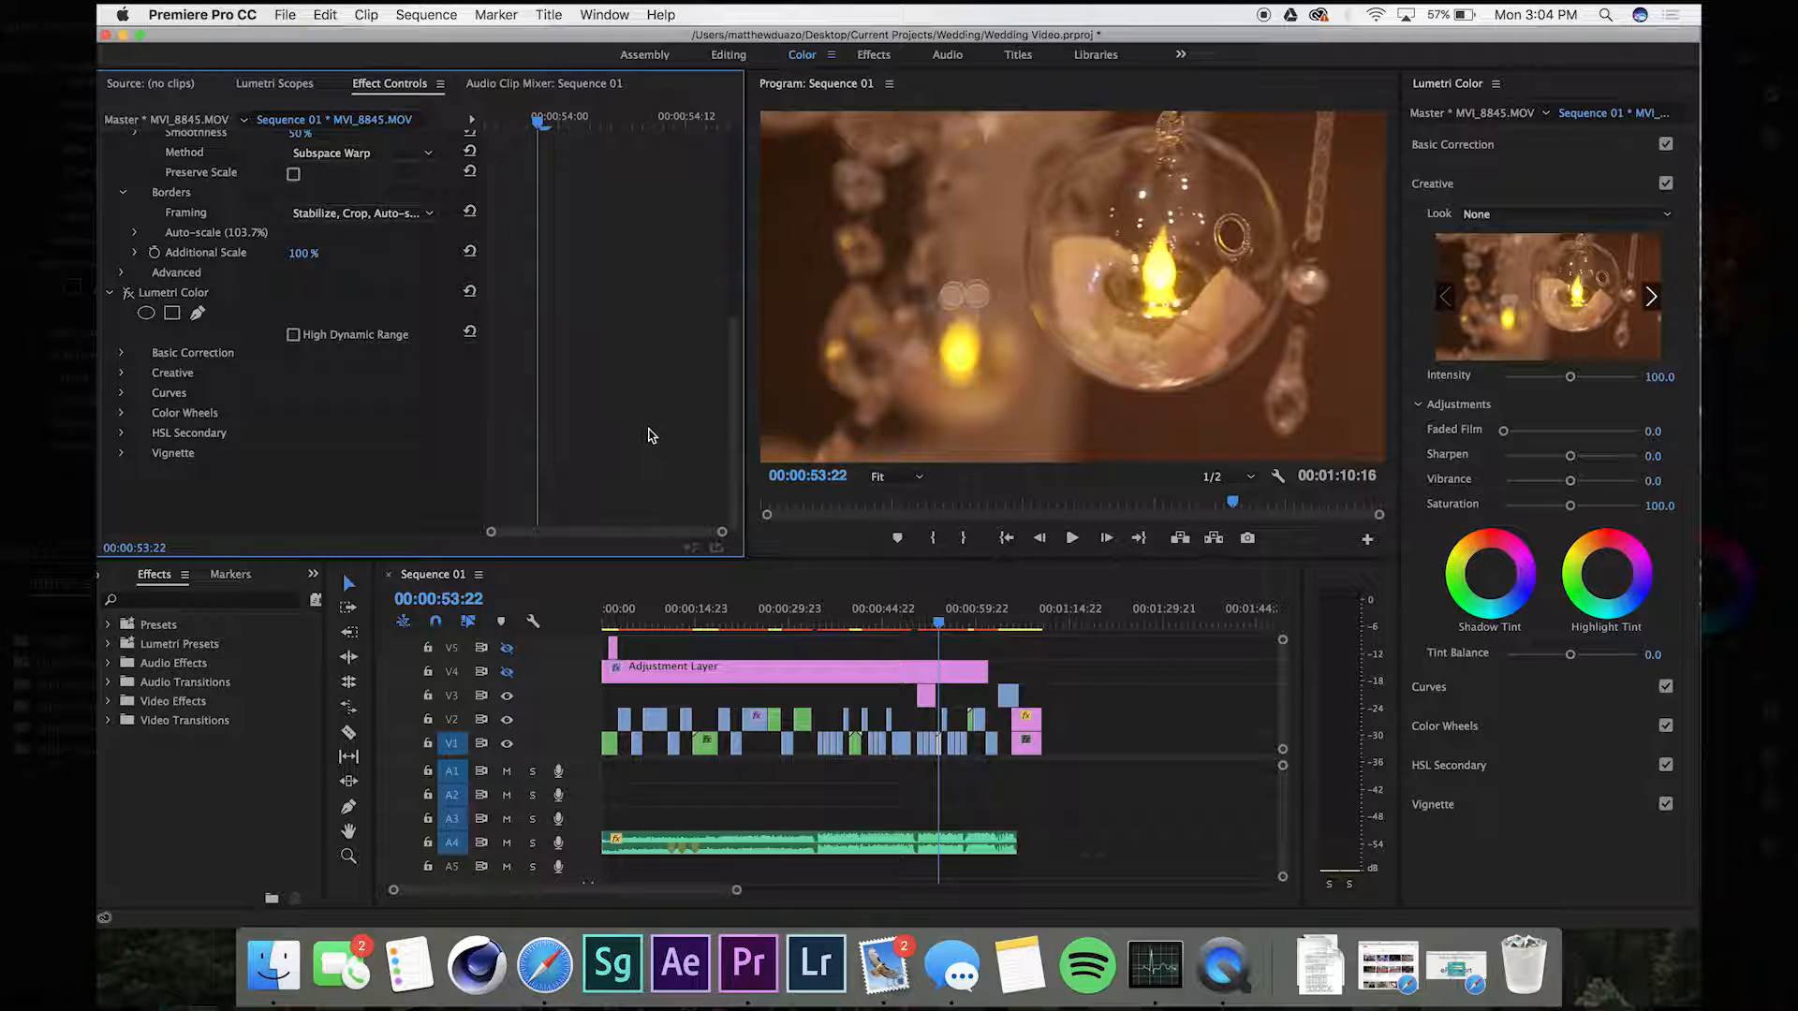
click(136, 295)
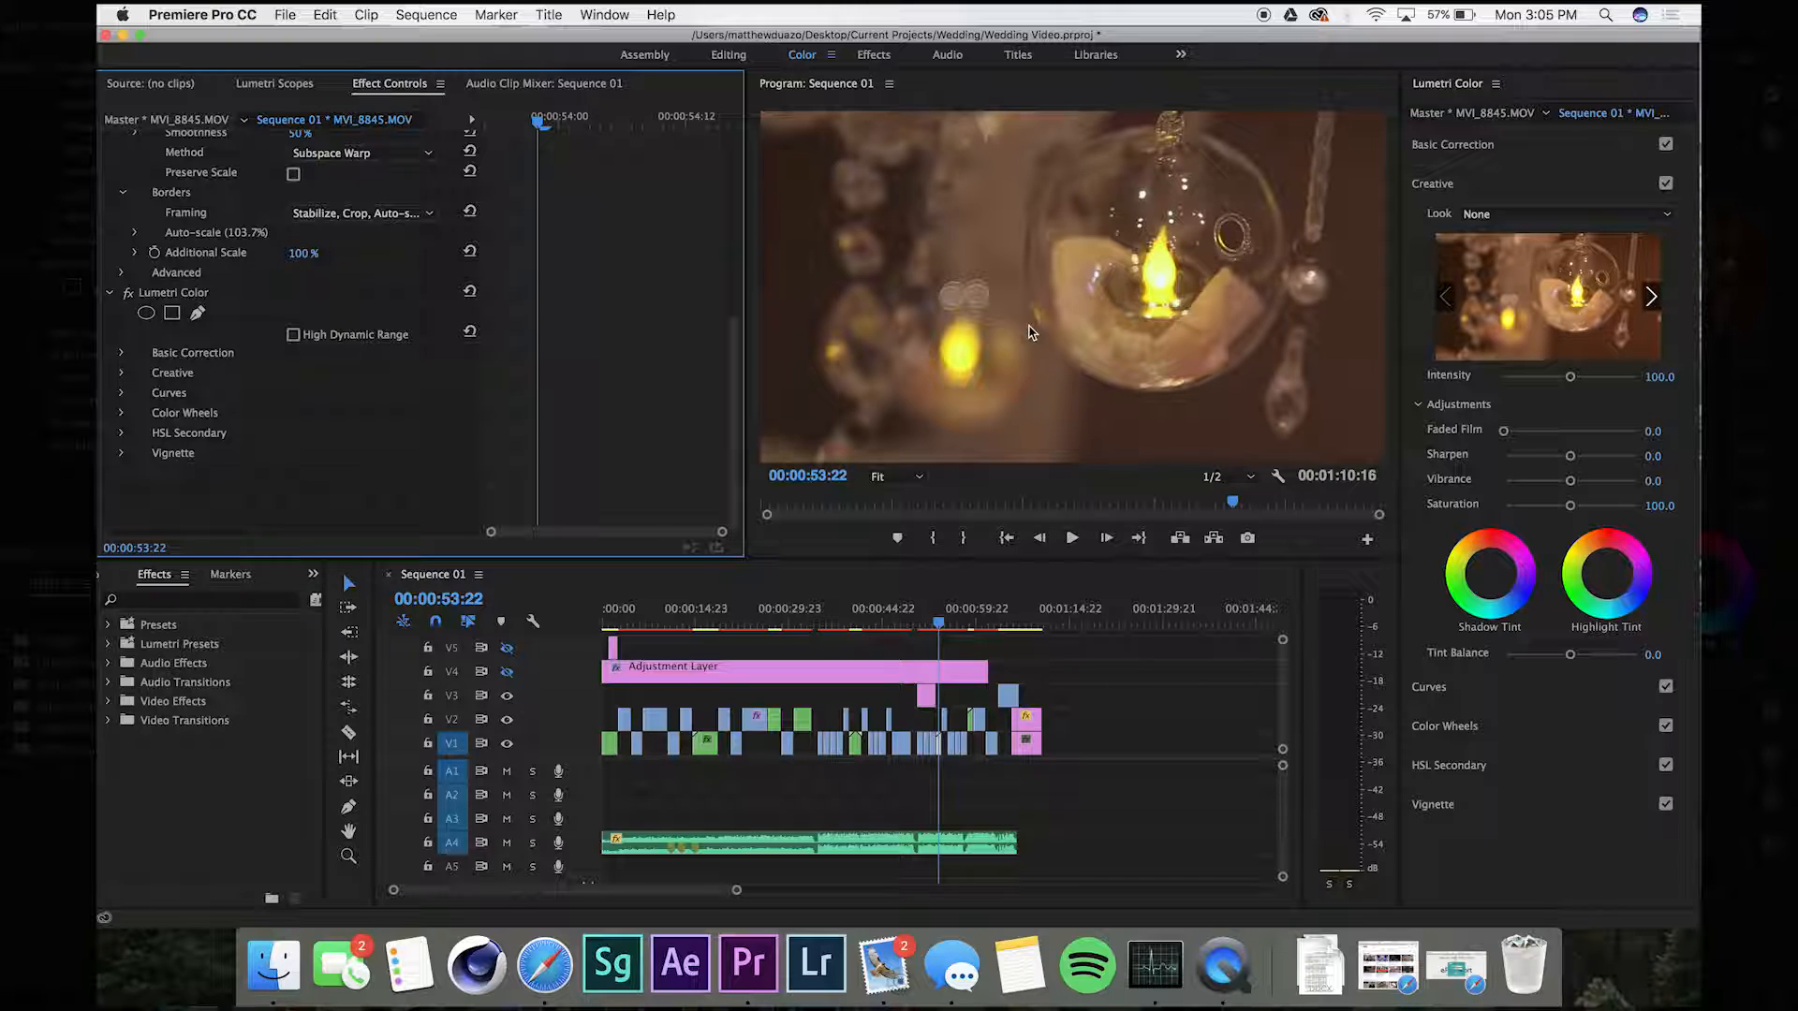
click(507, 672)
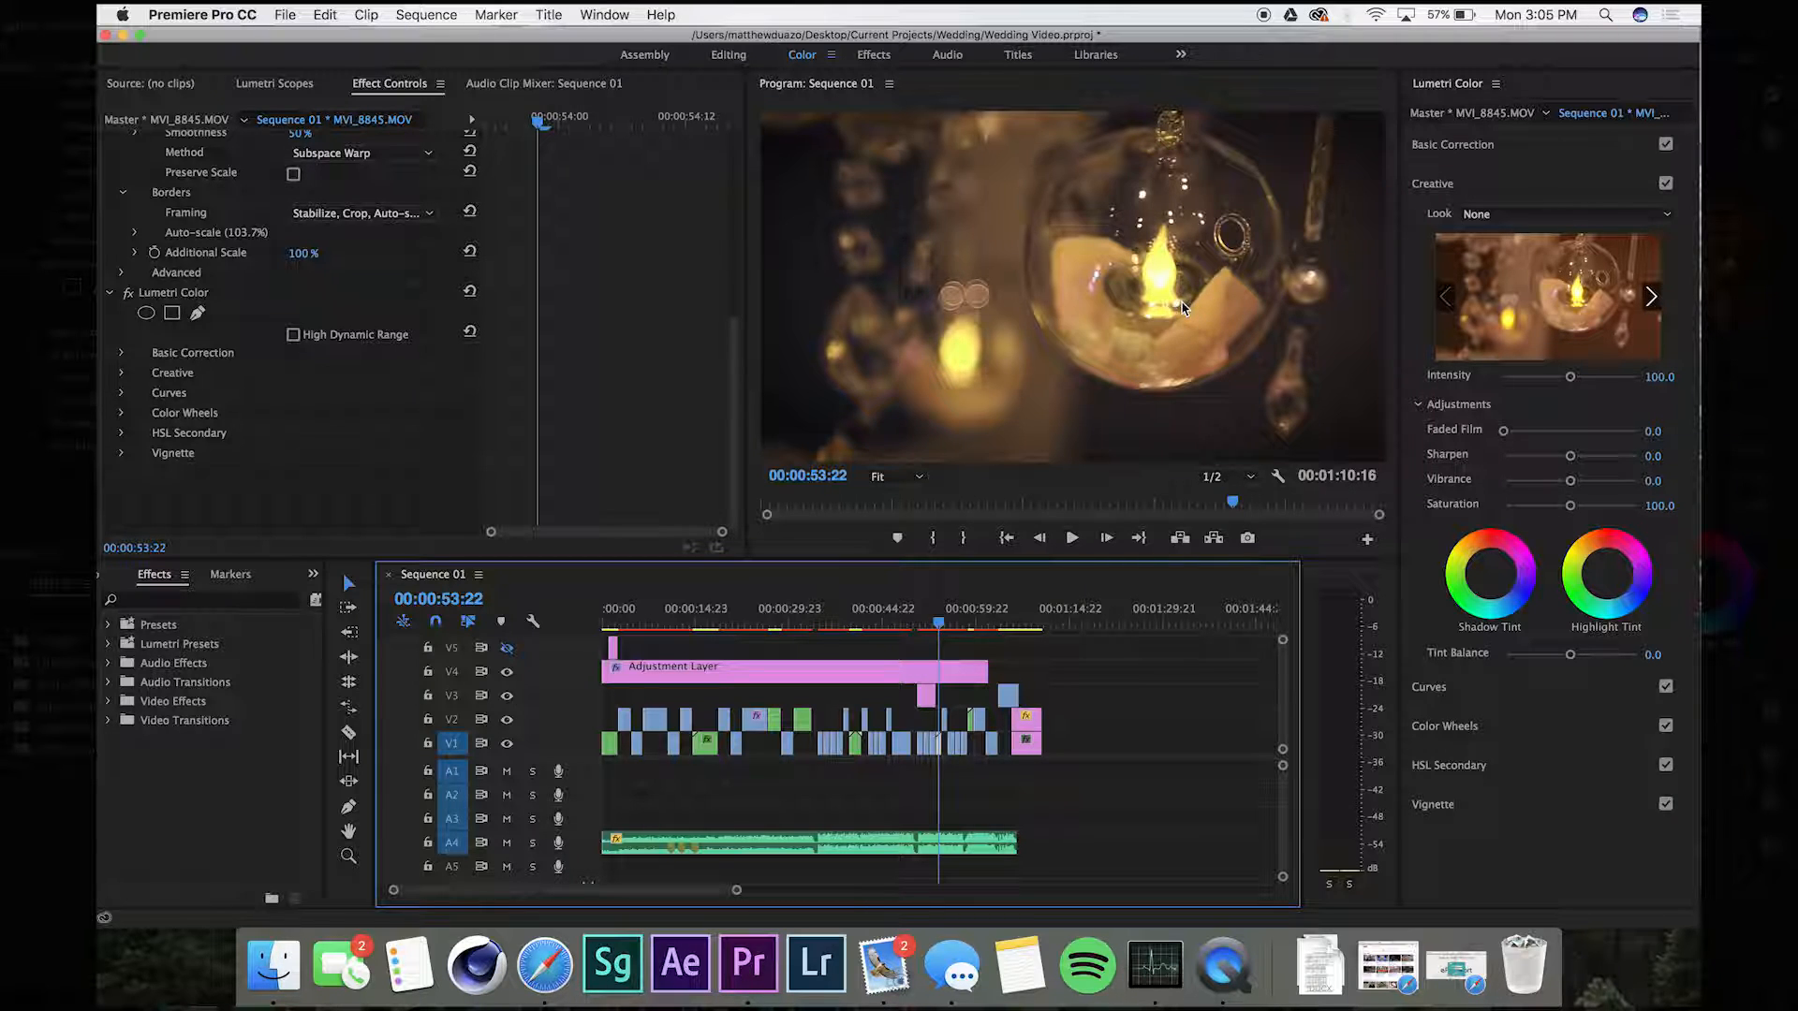
click(507, 671)
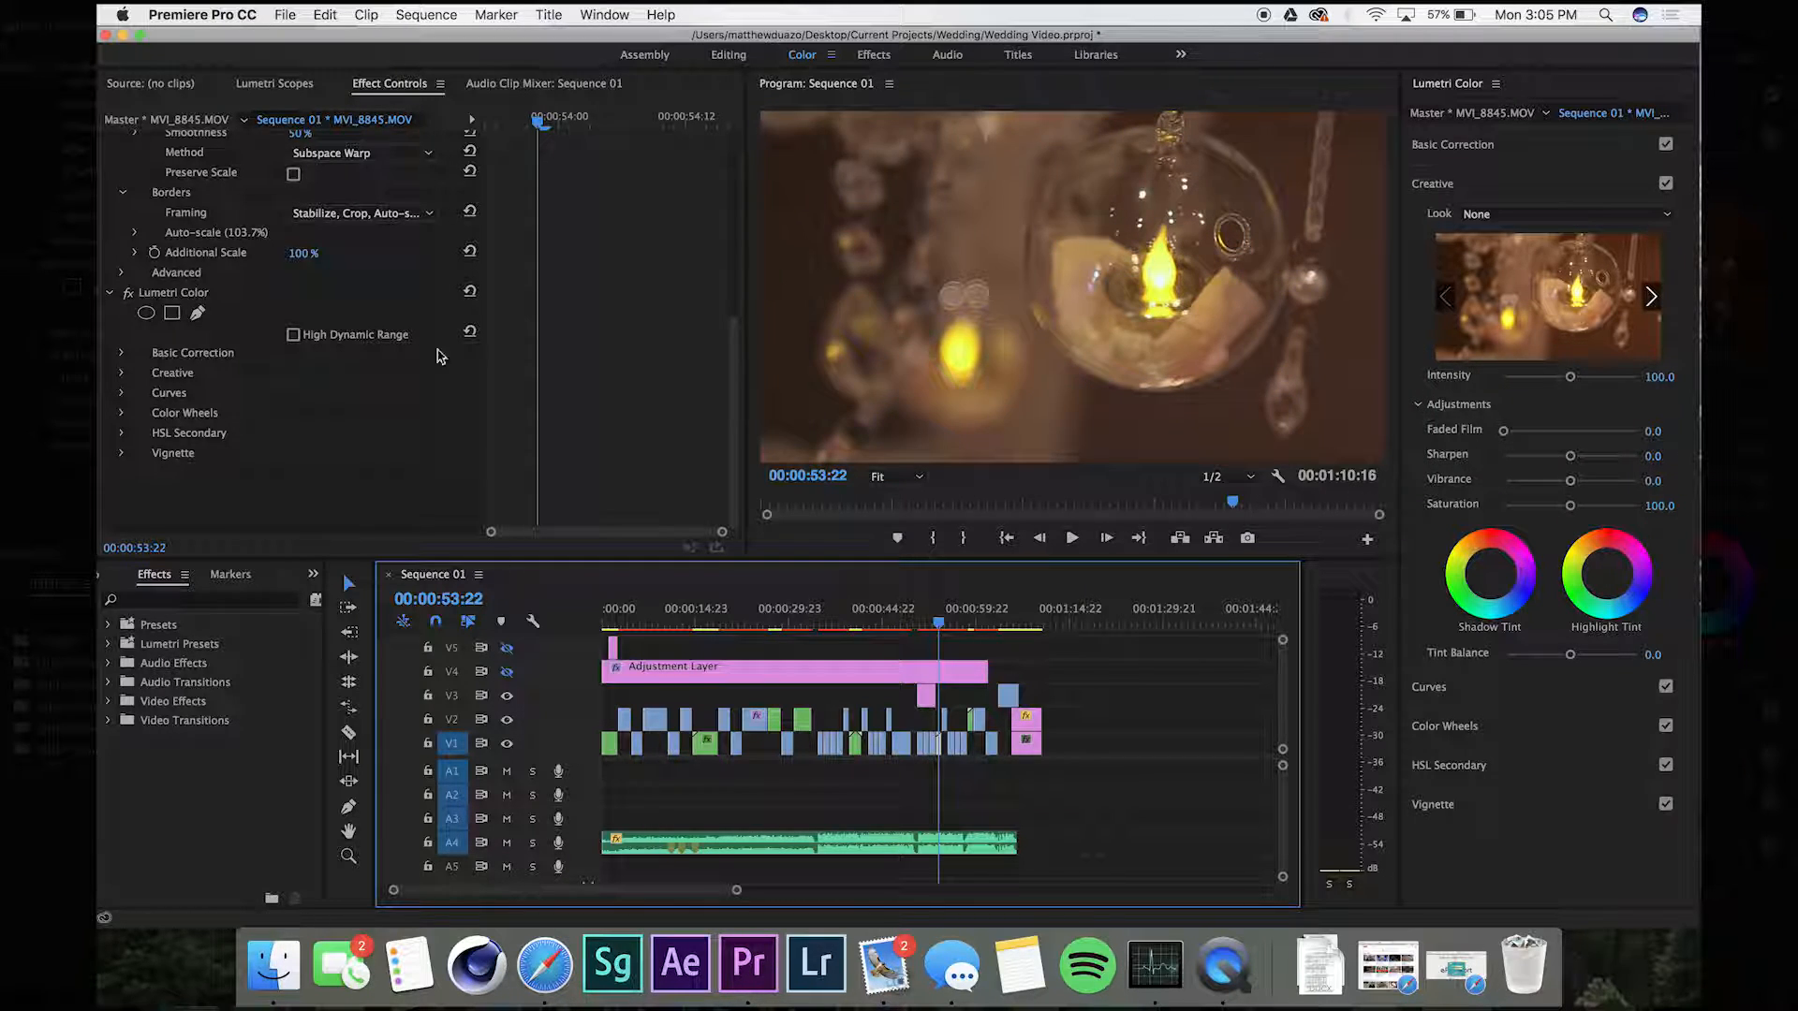
- Hide the Vectorscope YUV so that the Lumetri Scopes display only the luma waveform and RGB parade
click(276, 84)
right_click(418, 311)
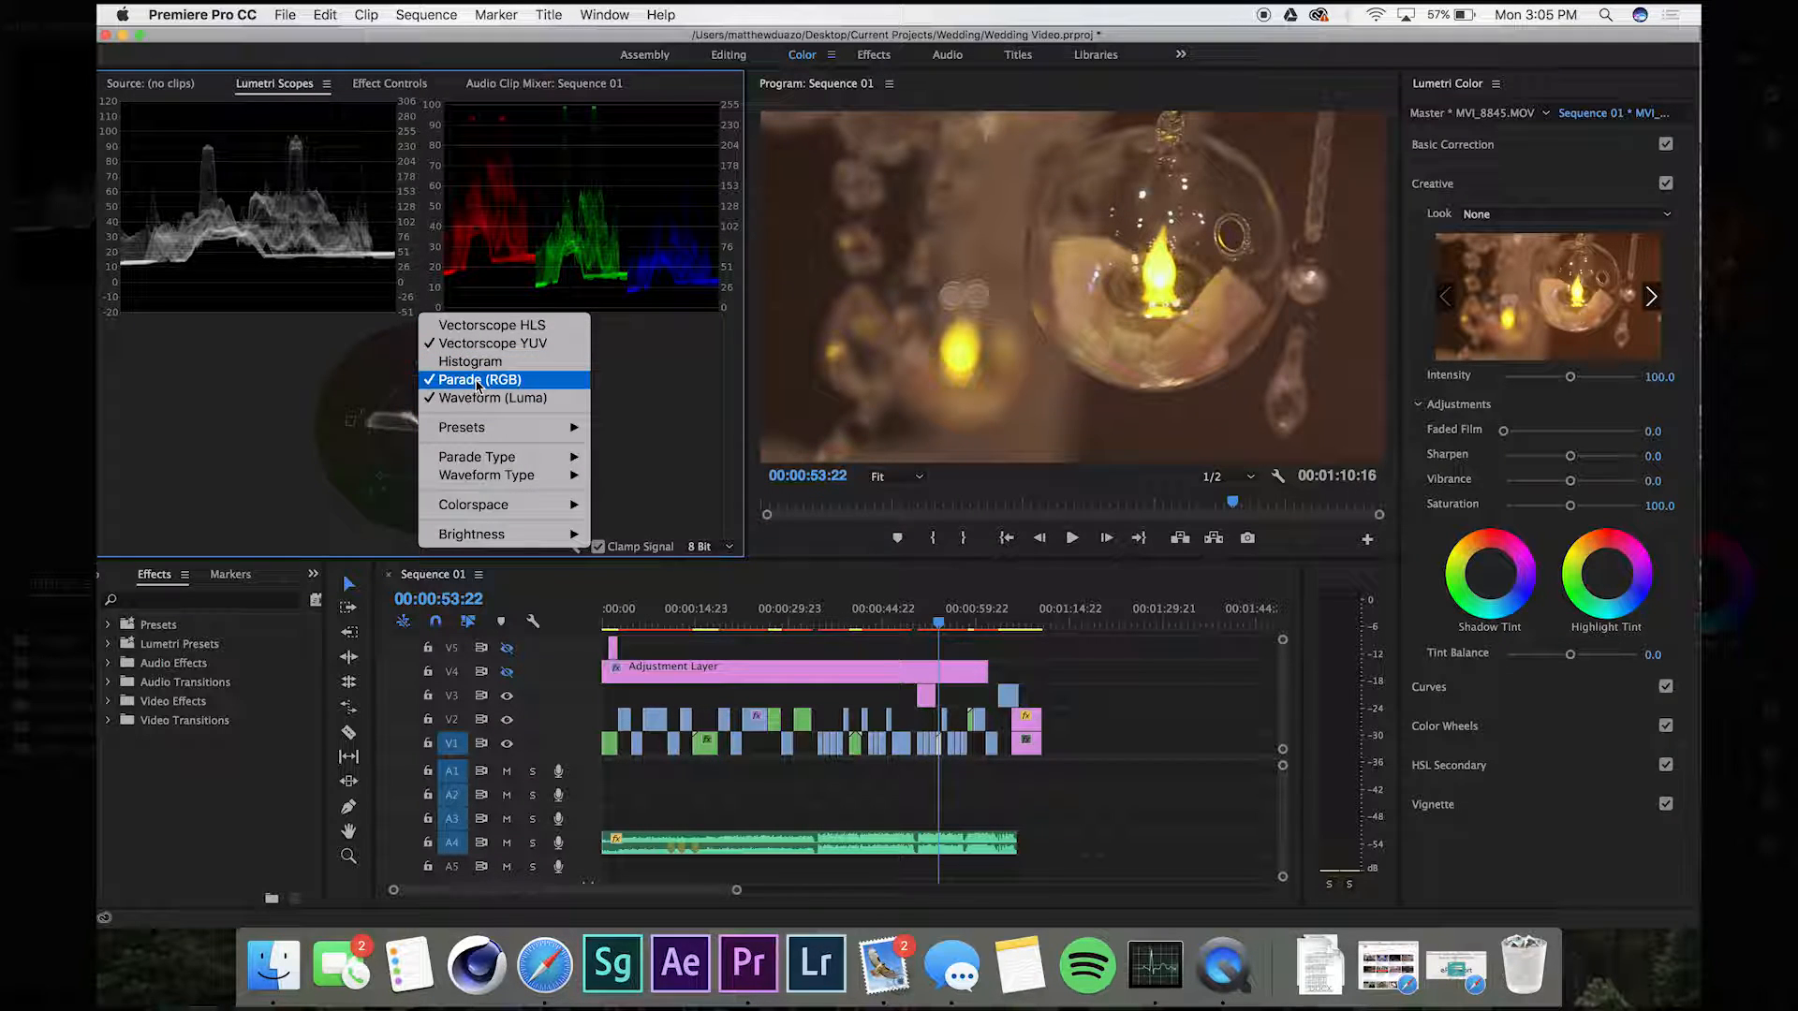
click(493, 343)
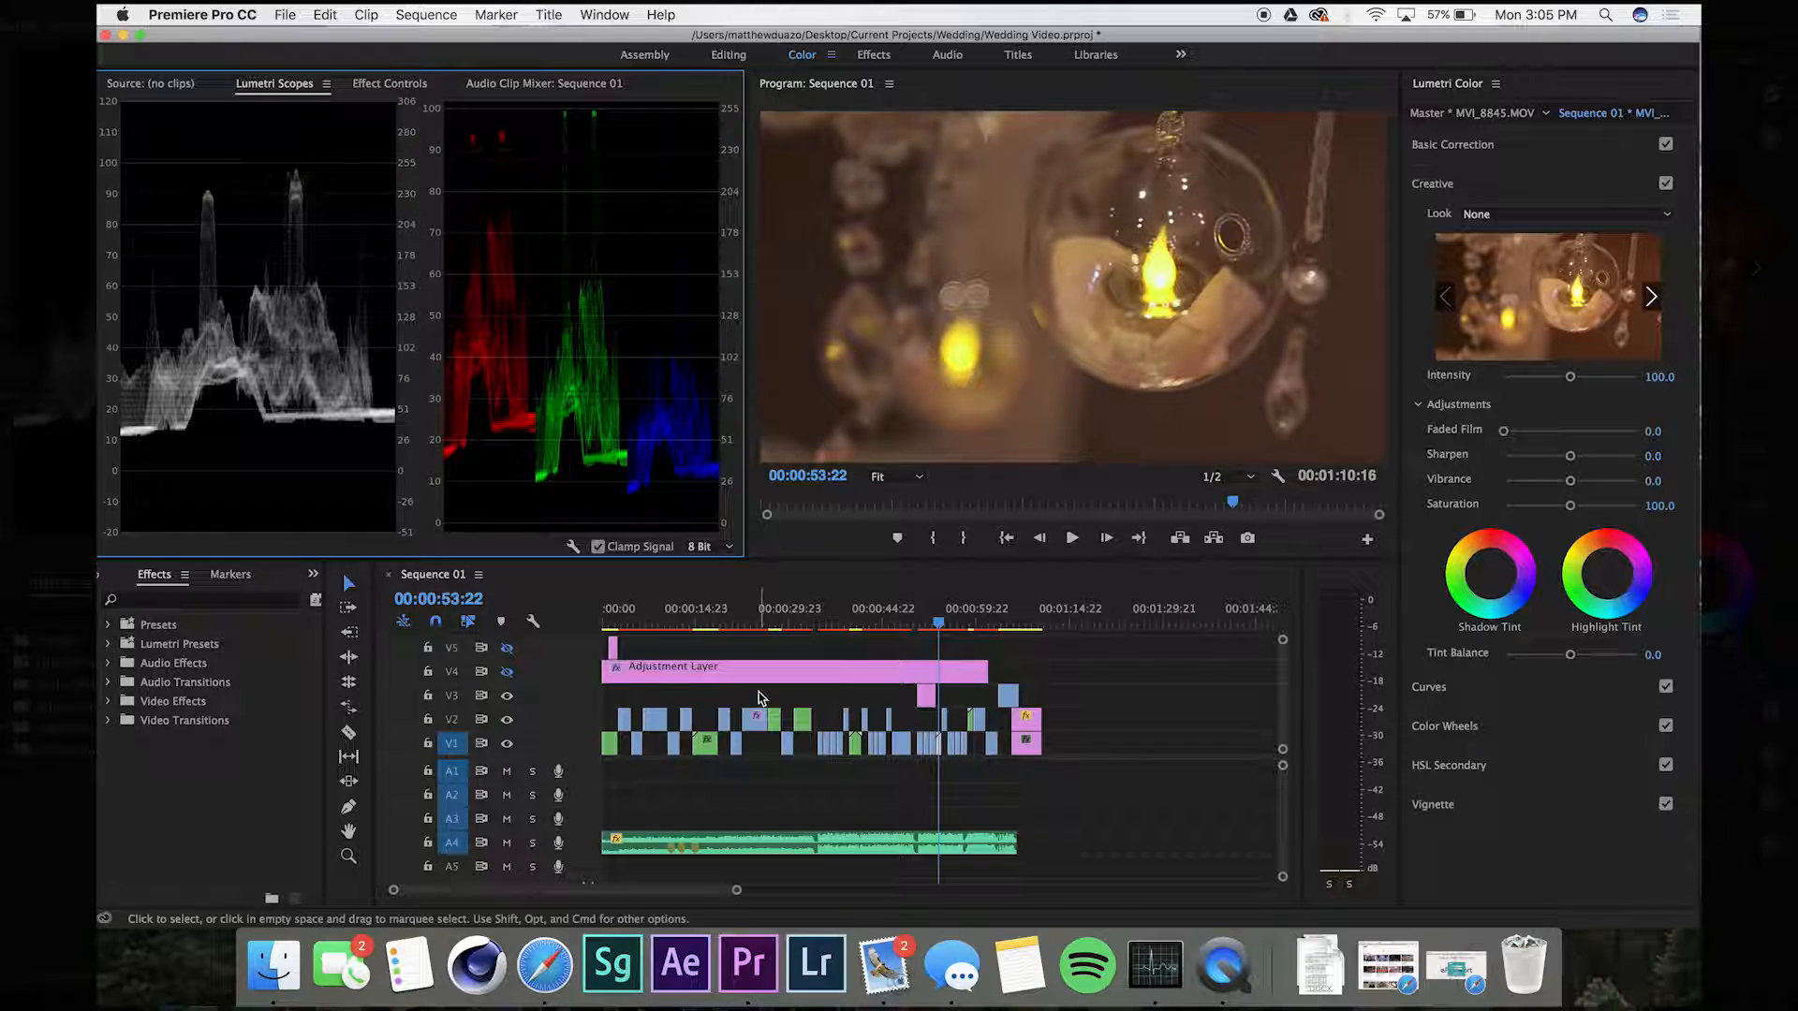
click(401, 83)
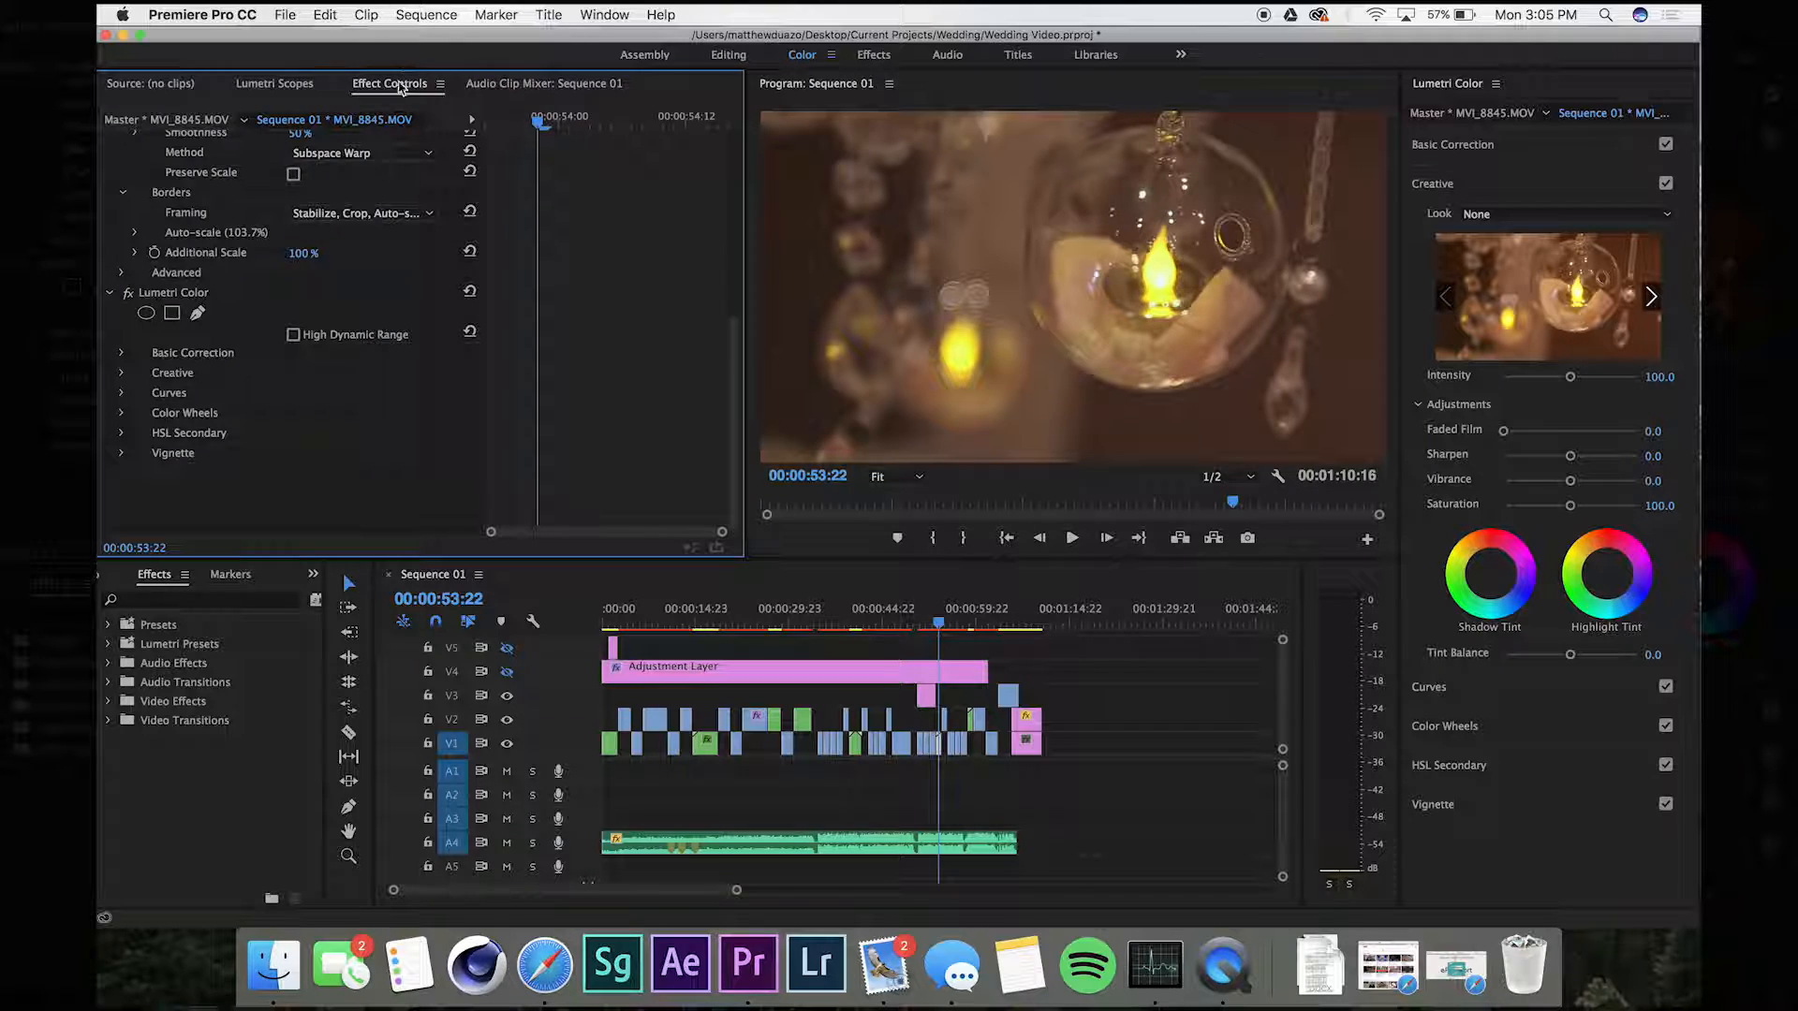
click(274, 84)
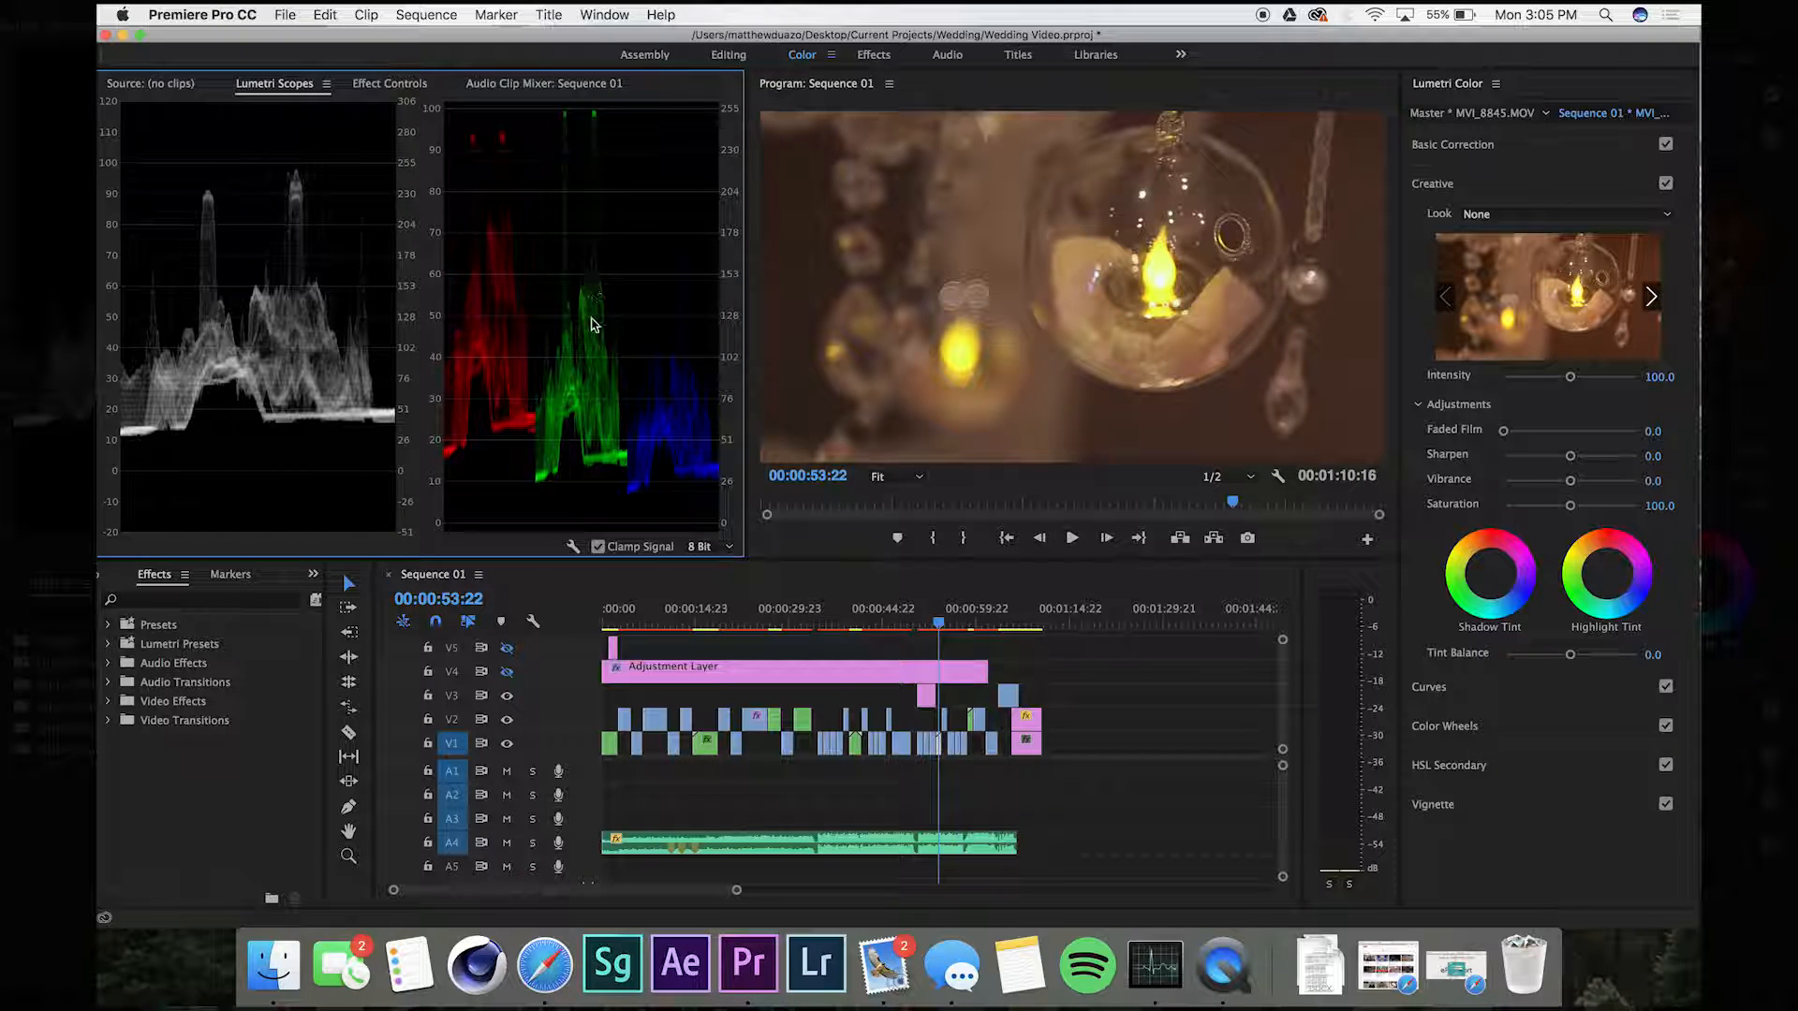
- Compare the candle clip without and with its Lumetri Color effect, and expand its Basic Correction settings
click(941, 744)
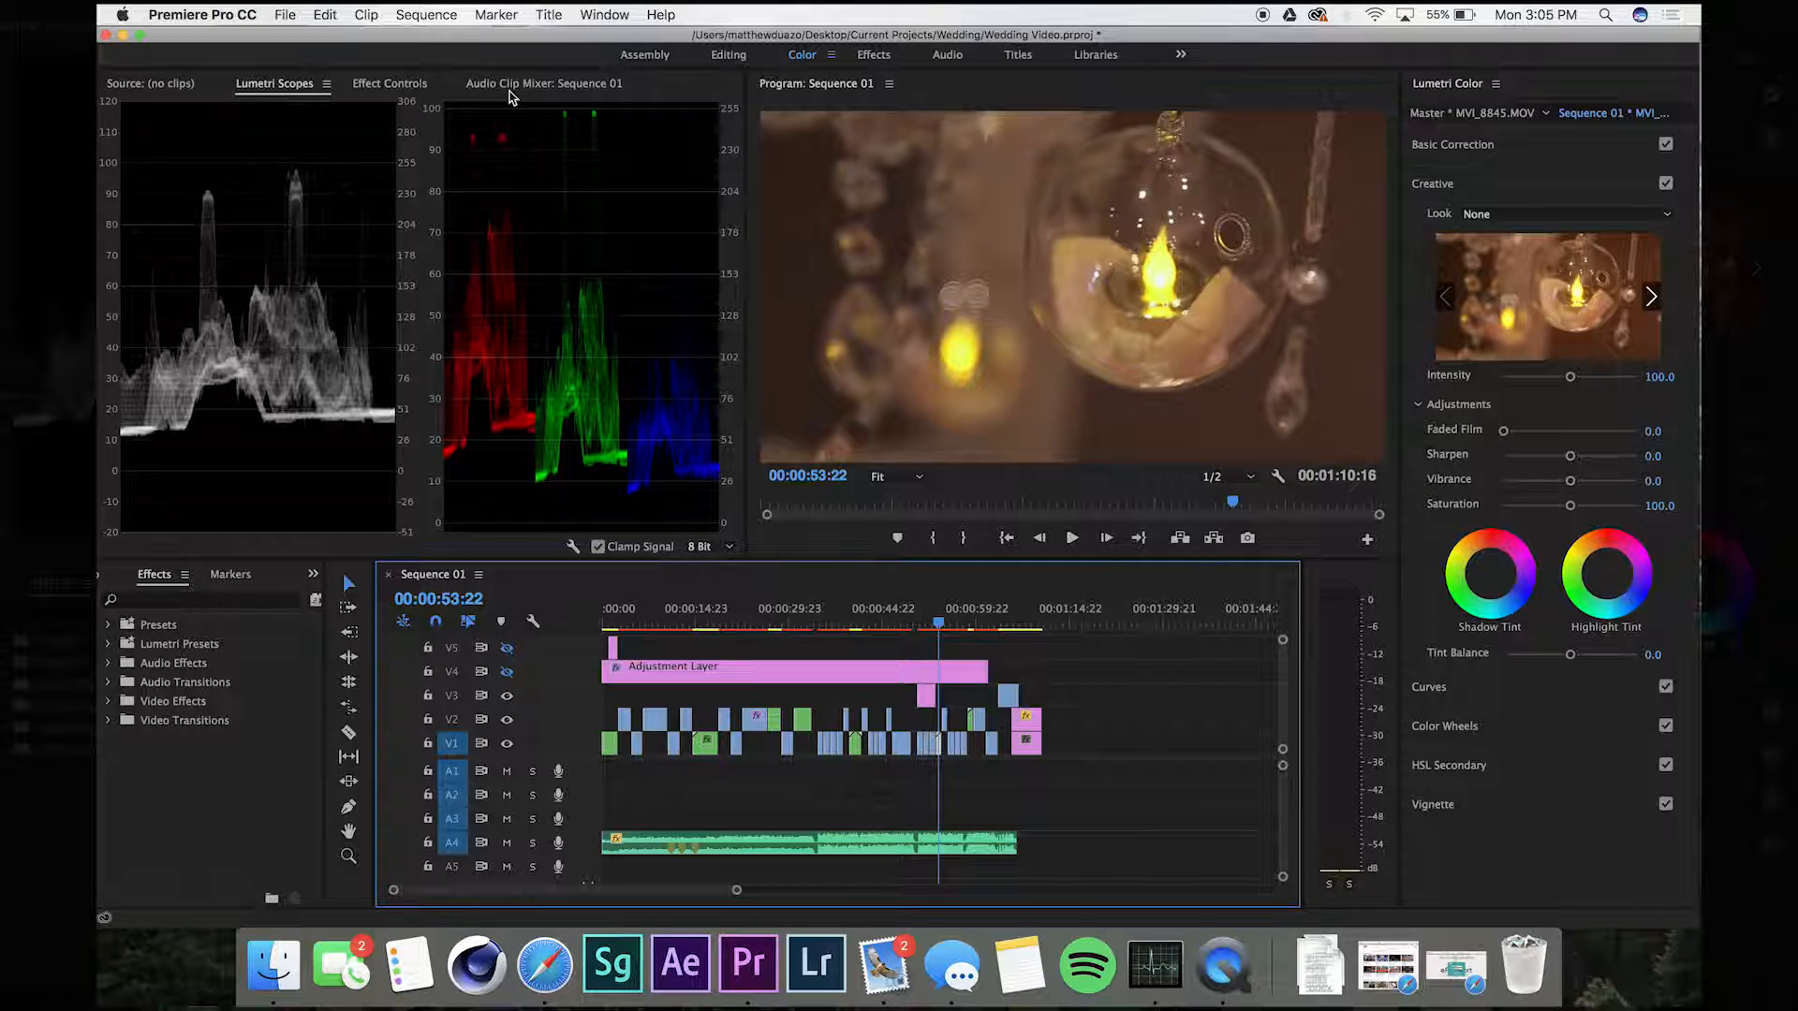
click(459, 89)
click(389, 83)
click(128, 293)
click(128, 293)
click(128, 293)
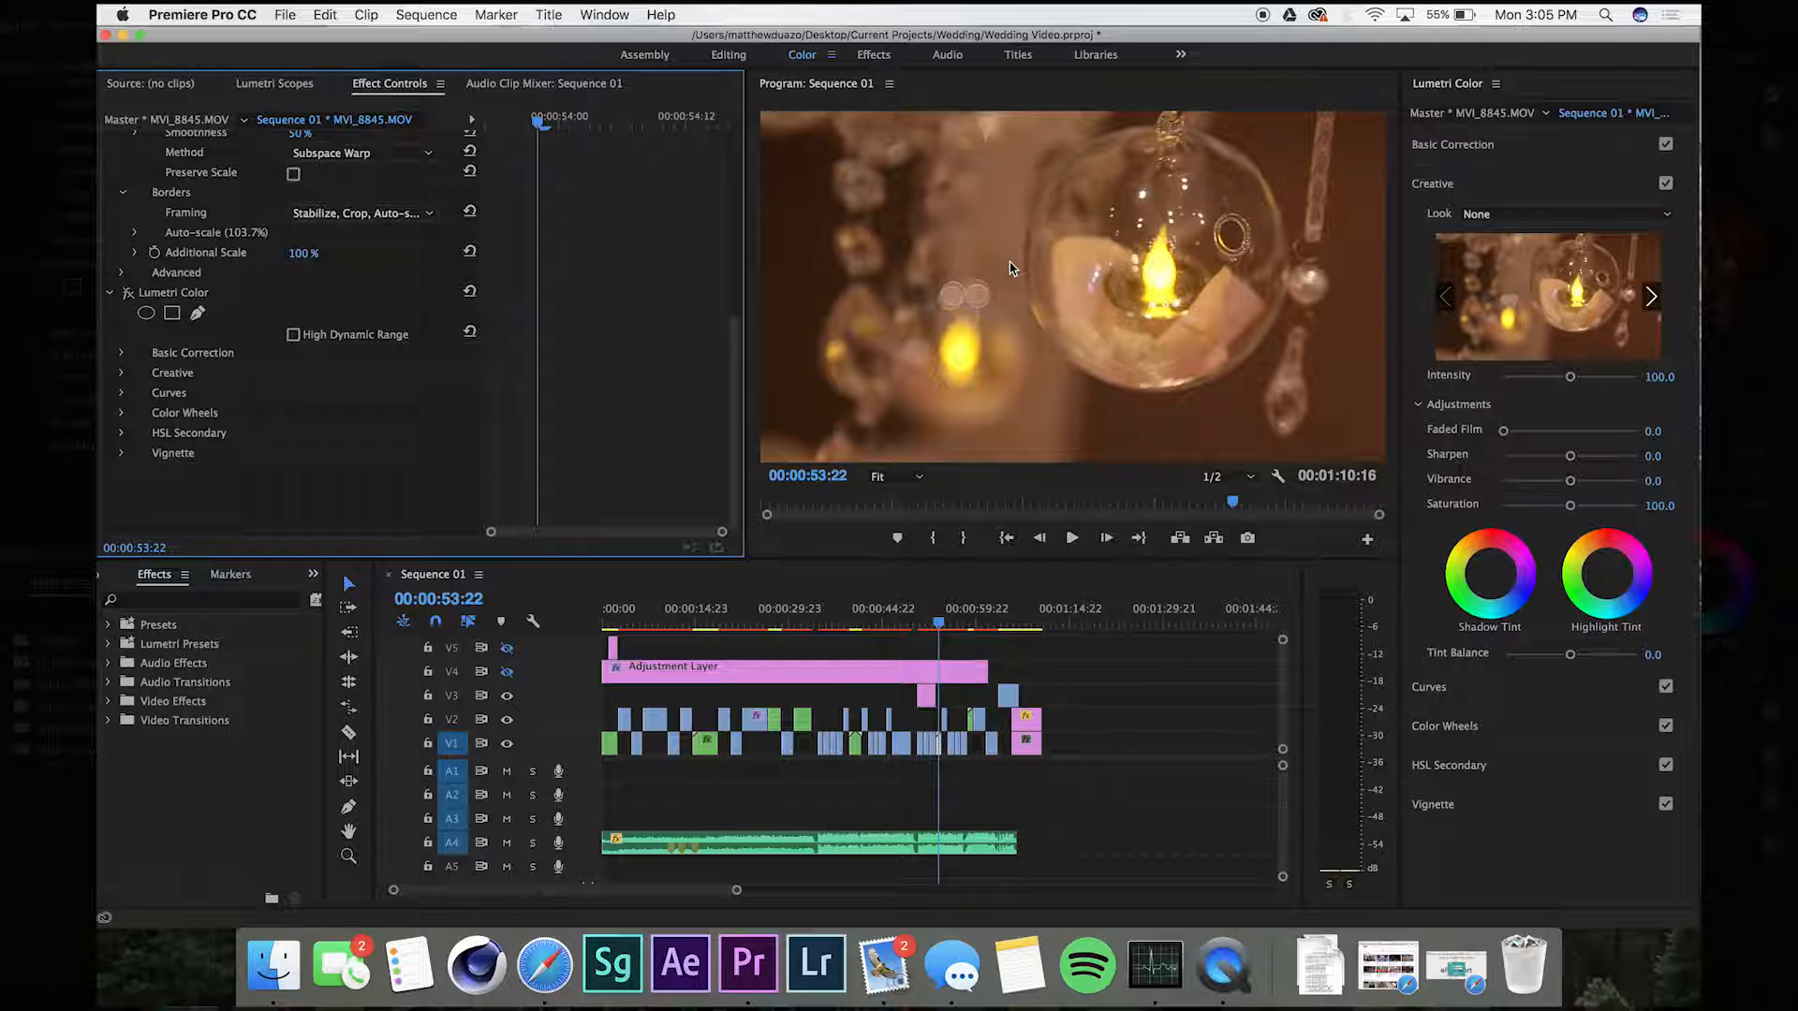
click(1510, 144)
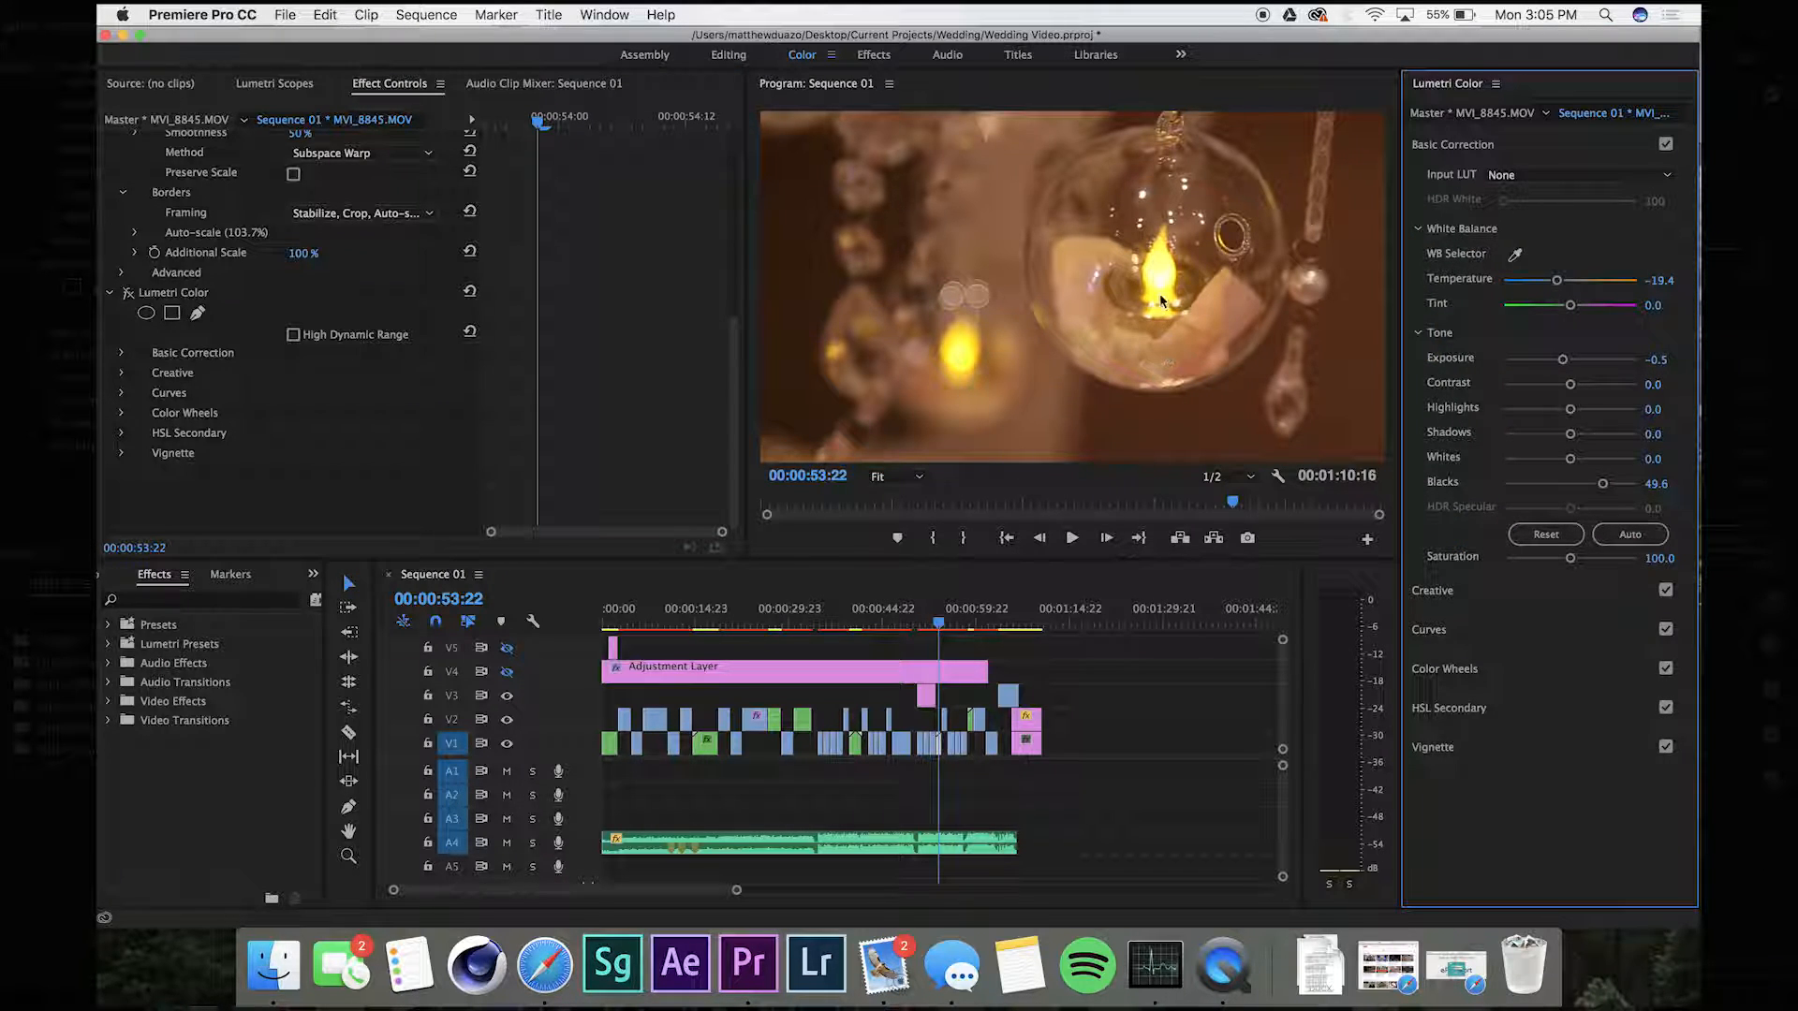
click(130, 294)
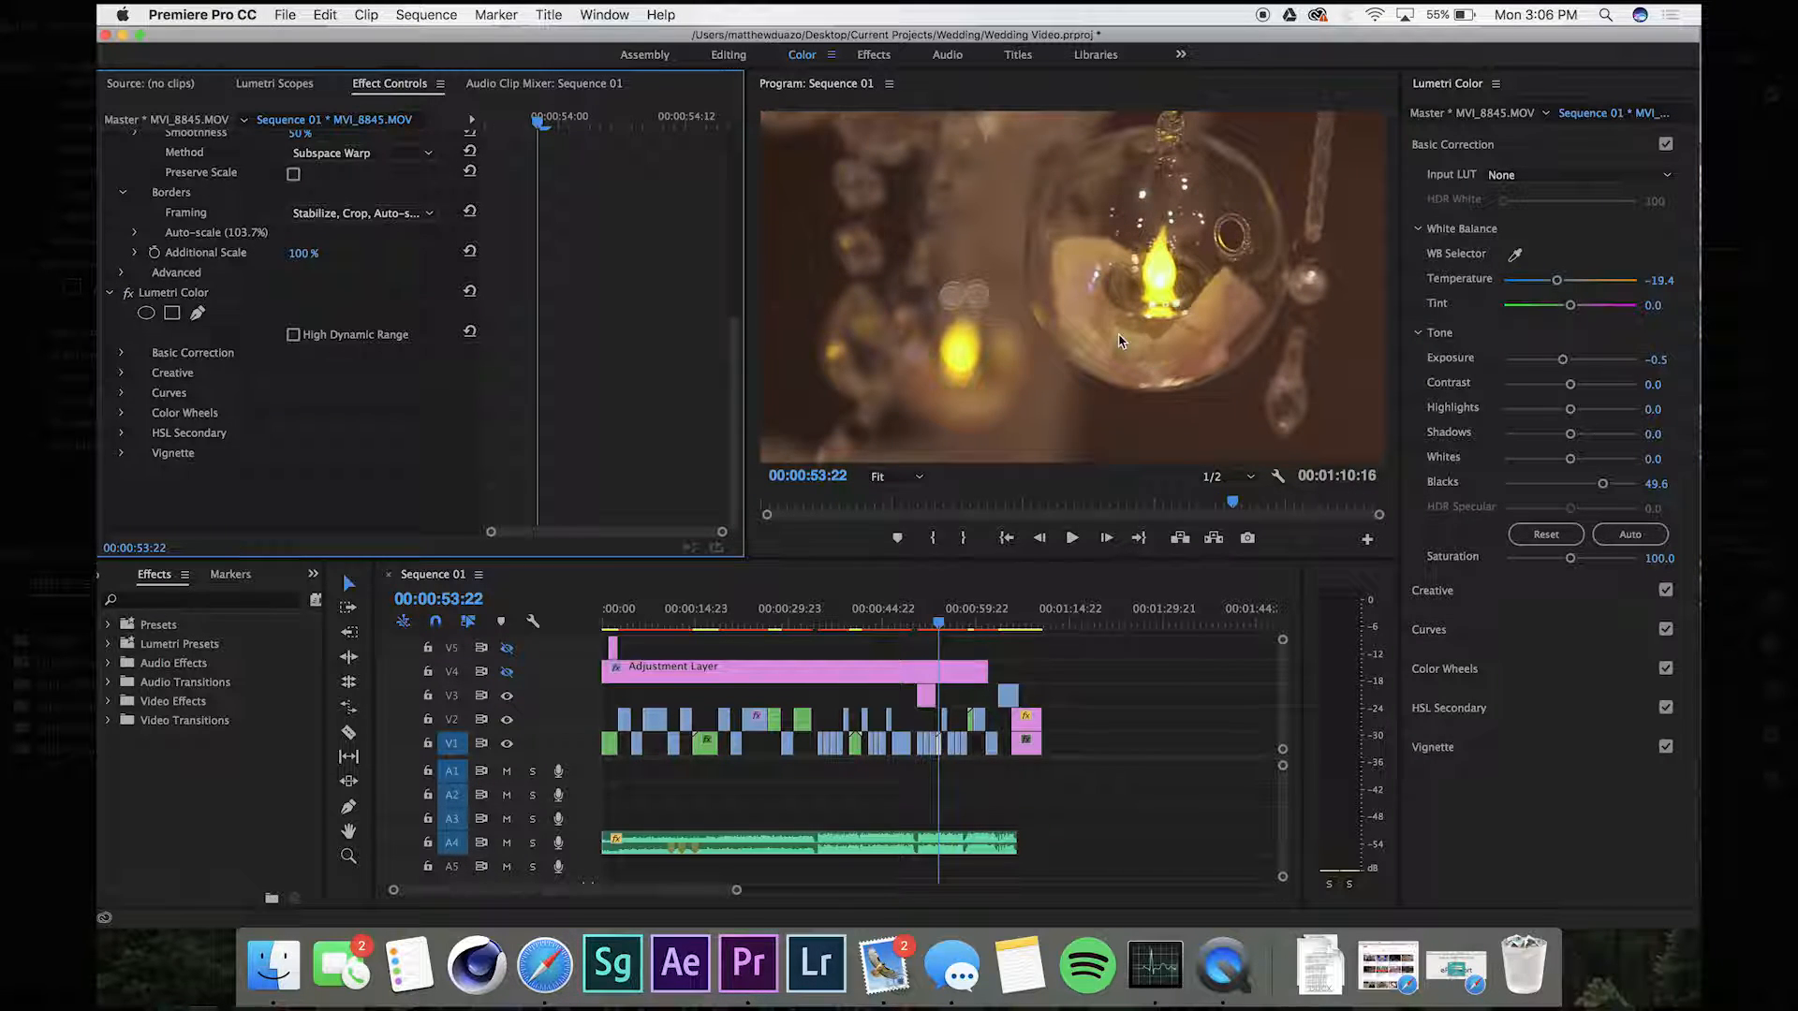
- Try a much warmer white balance temperature on the candle clip and undo it
drag(1556, 279, 1630, 286)
key(super+z)
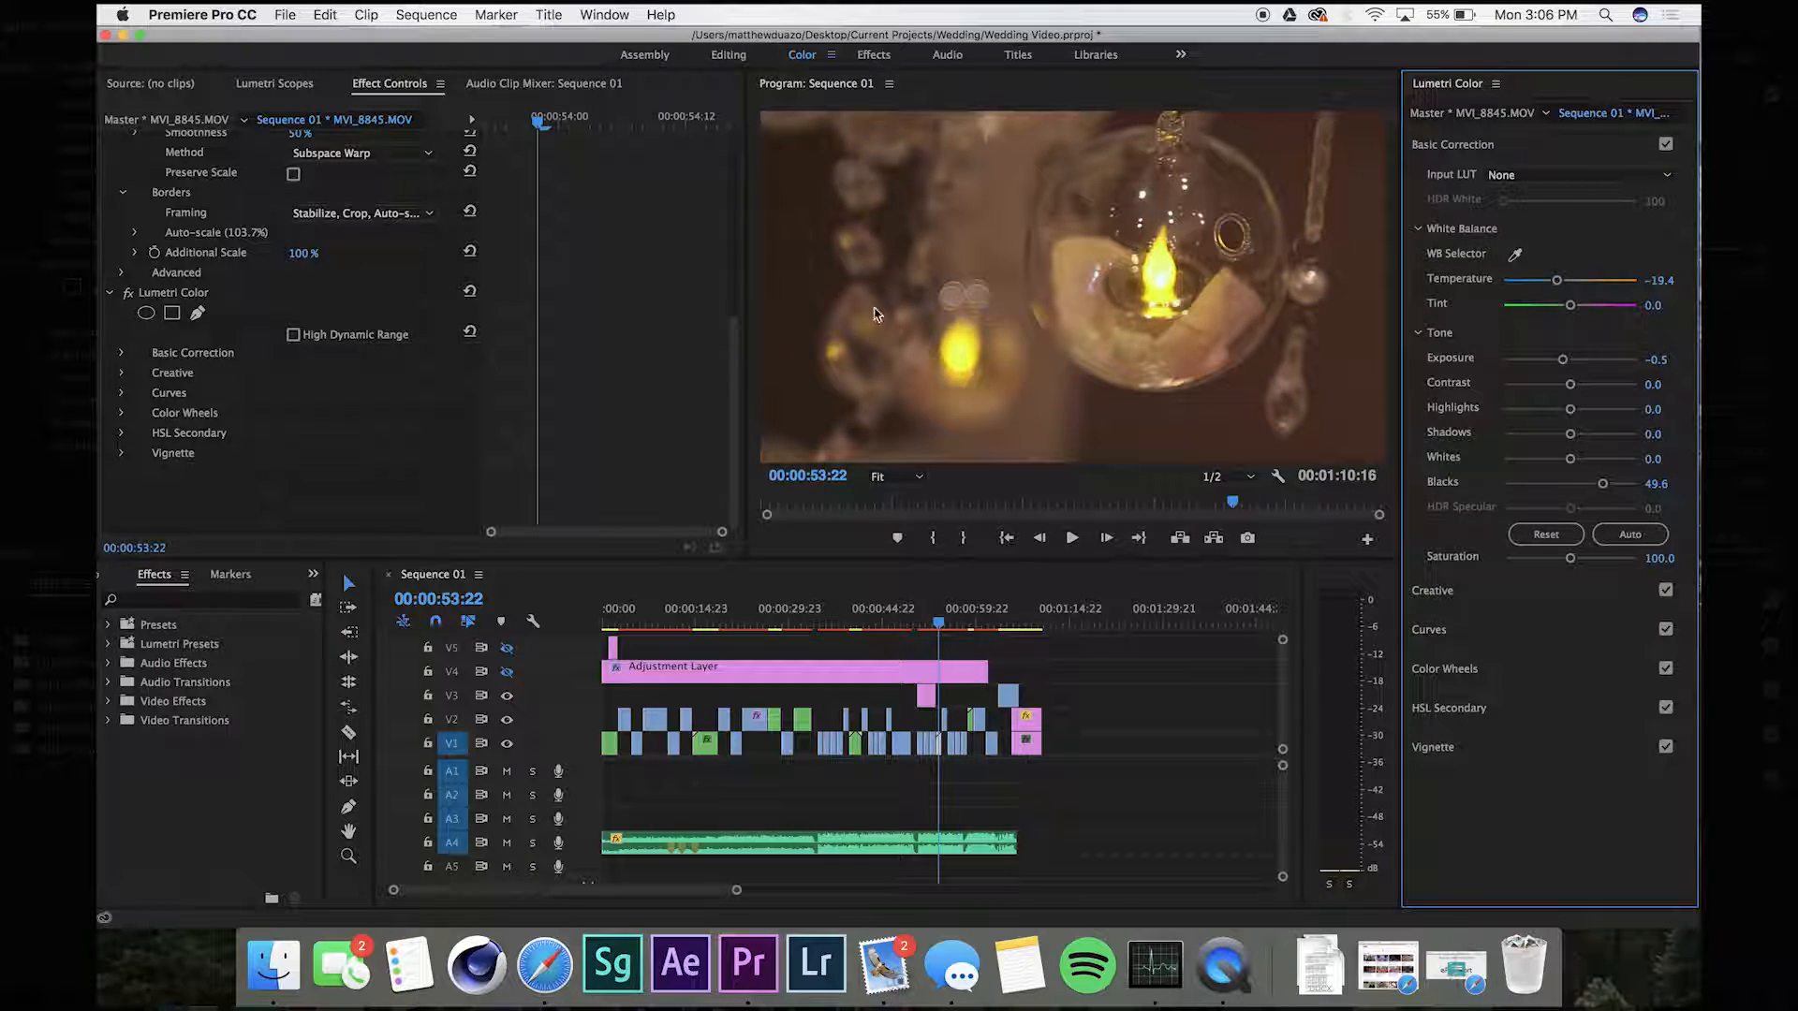
- Show the Lumetri Scopes and turn on the output of video track V4 with the adjustment layer
click(274, 83)
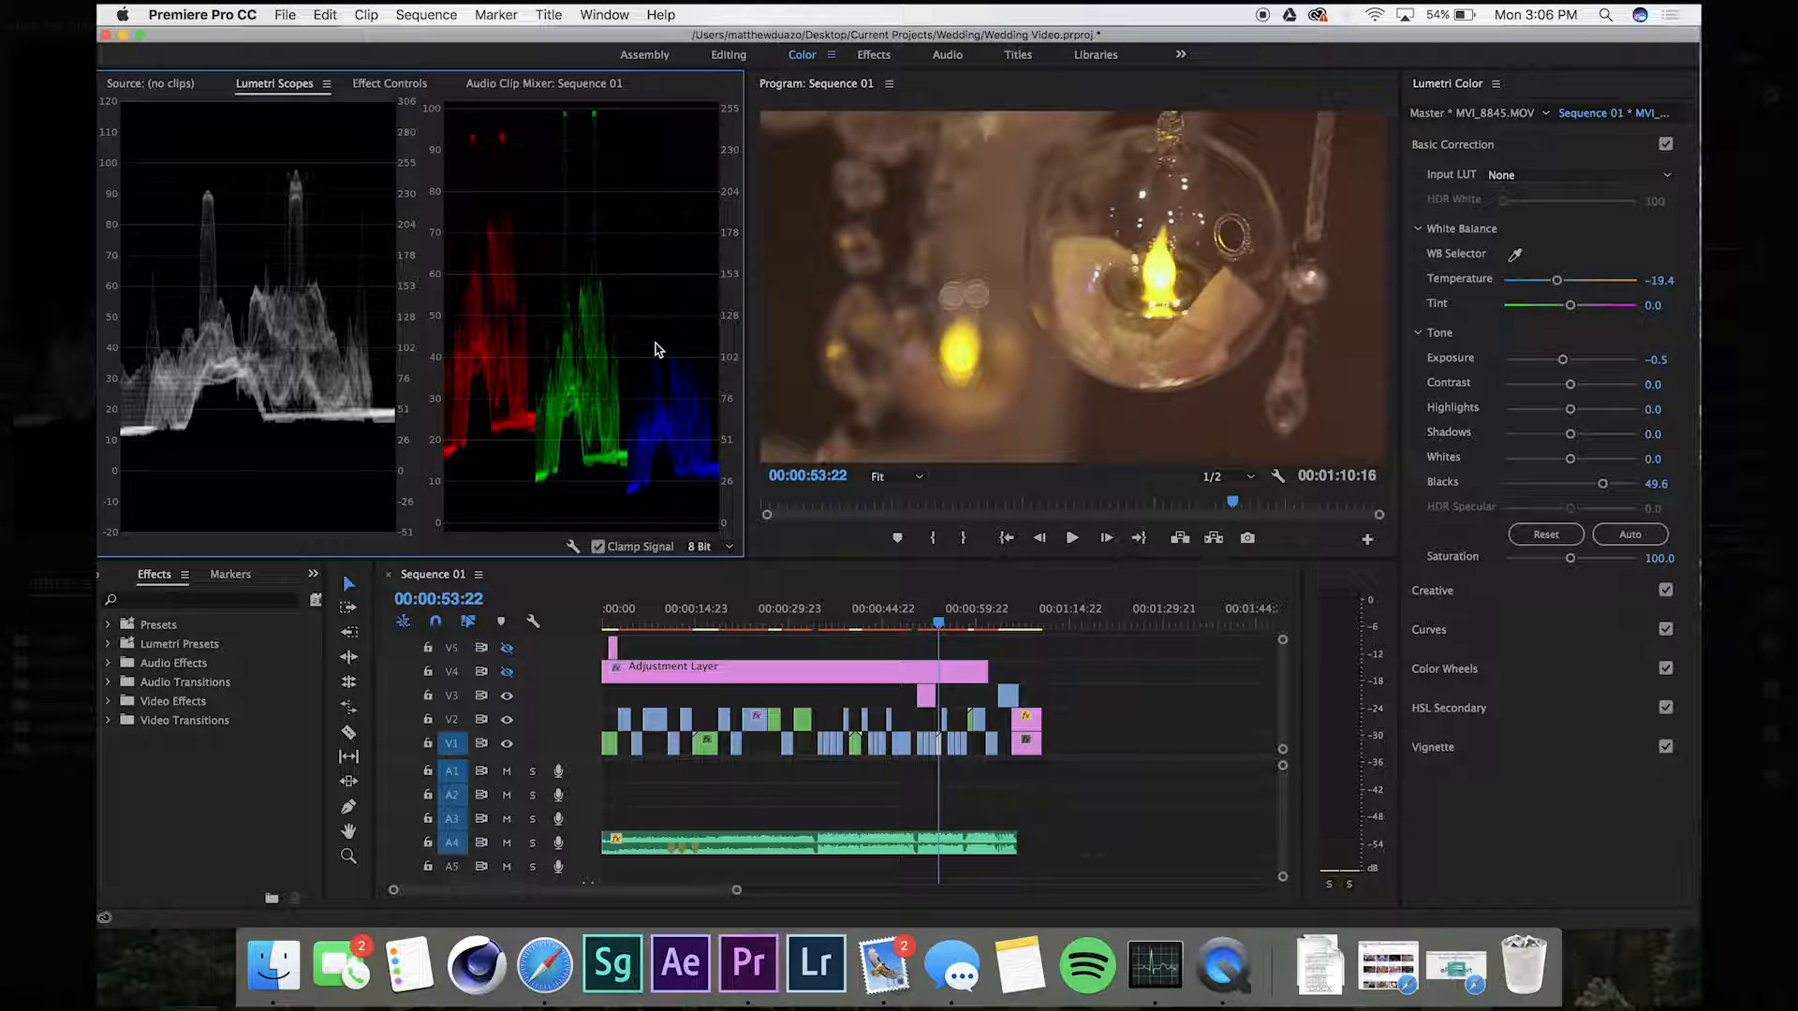
click(507, 672)
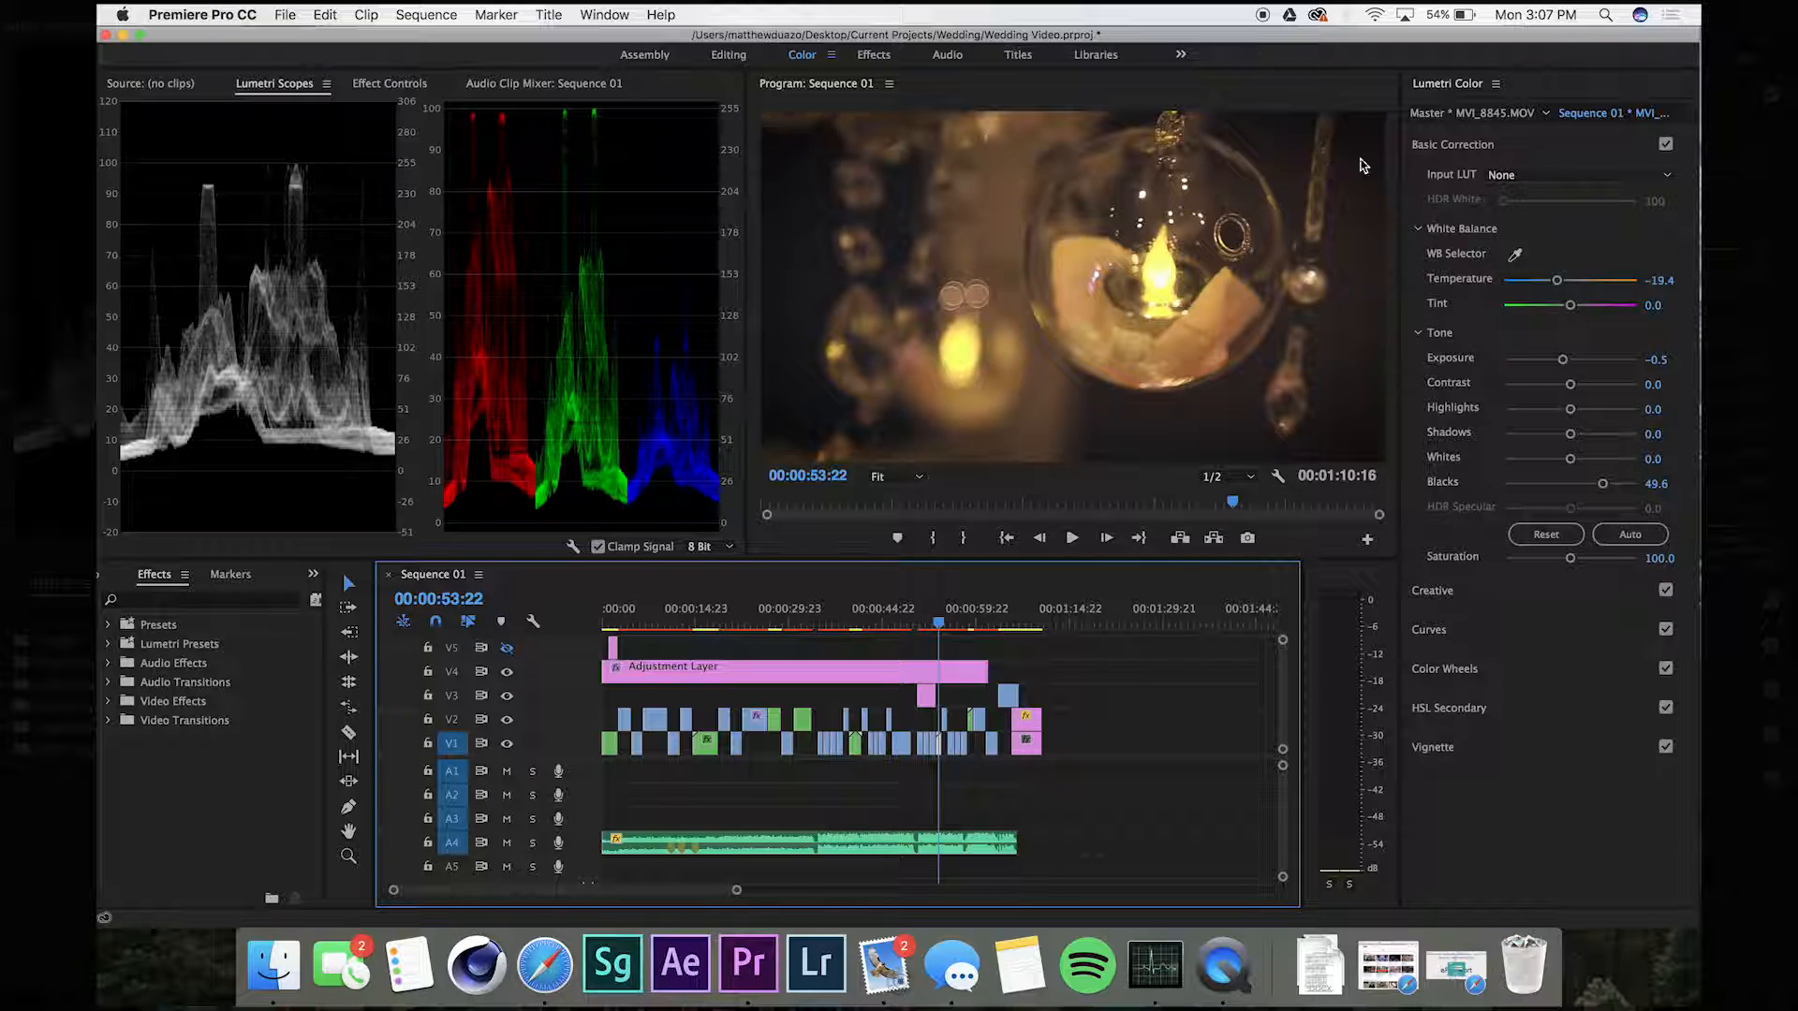
- Examine the available Input LUT options in Basic Correction, keeping the selection at None
click(1526, 176)
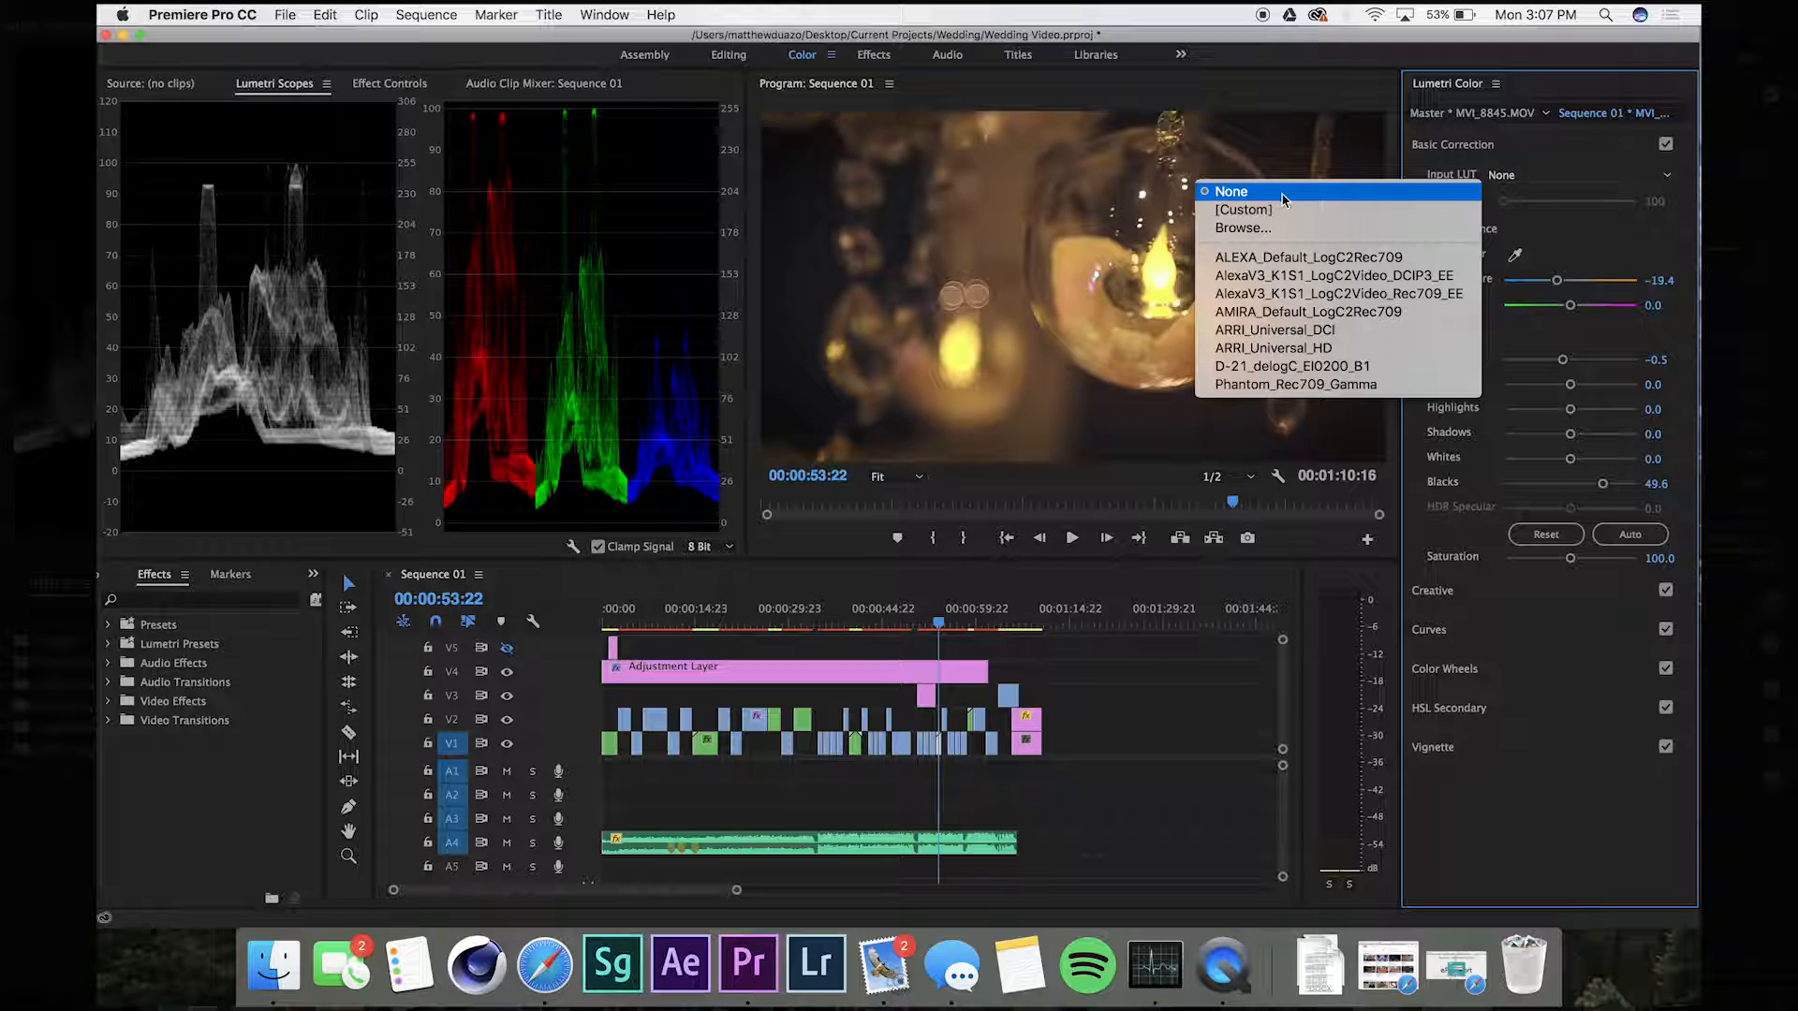
click(1245, 193)
click(1597, 180)
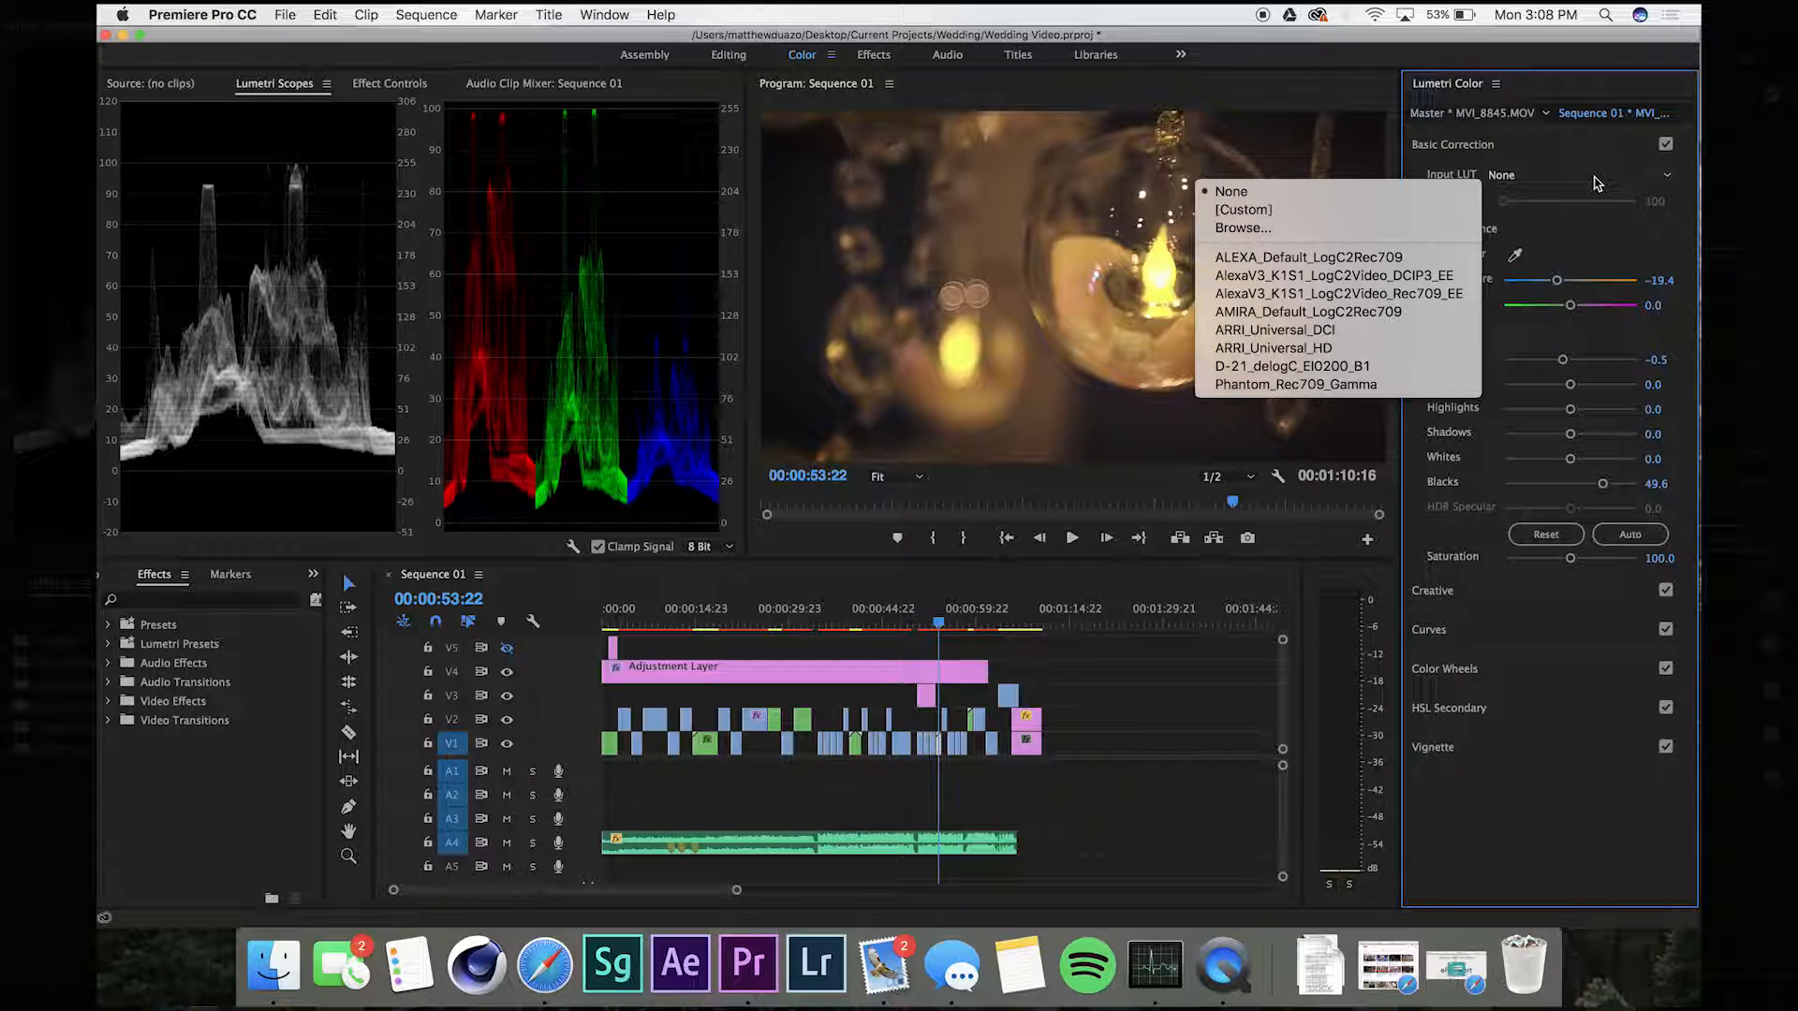
click(1597, 180)
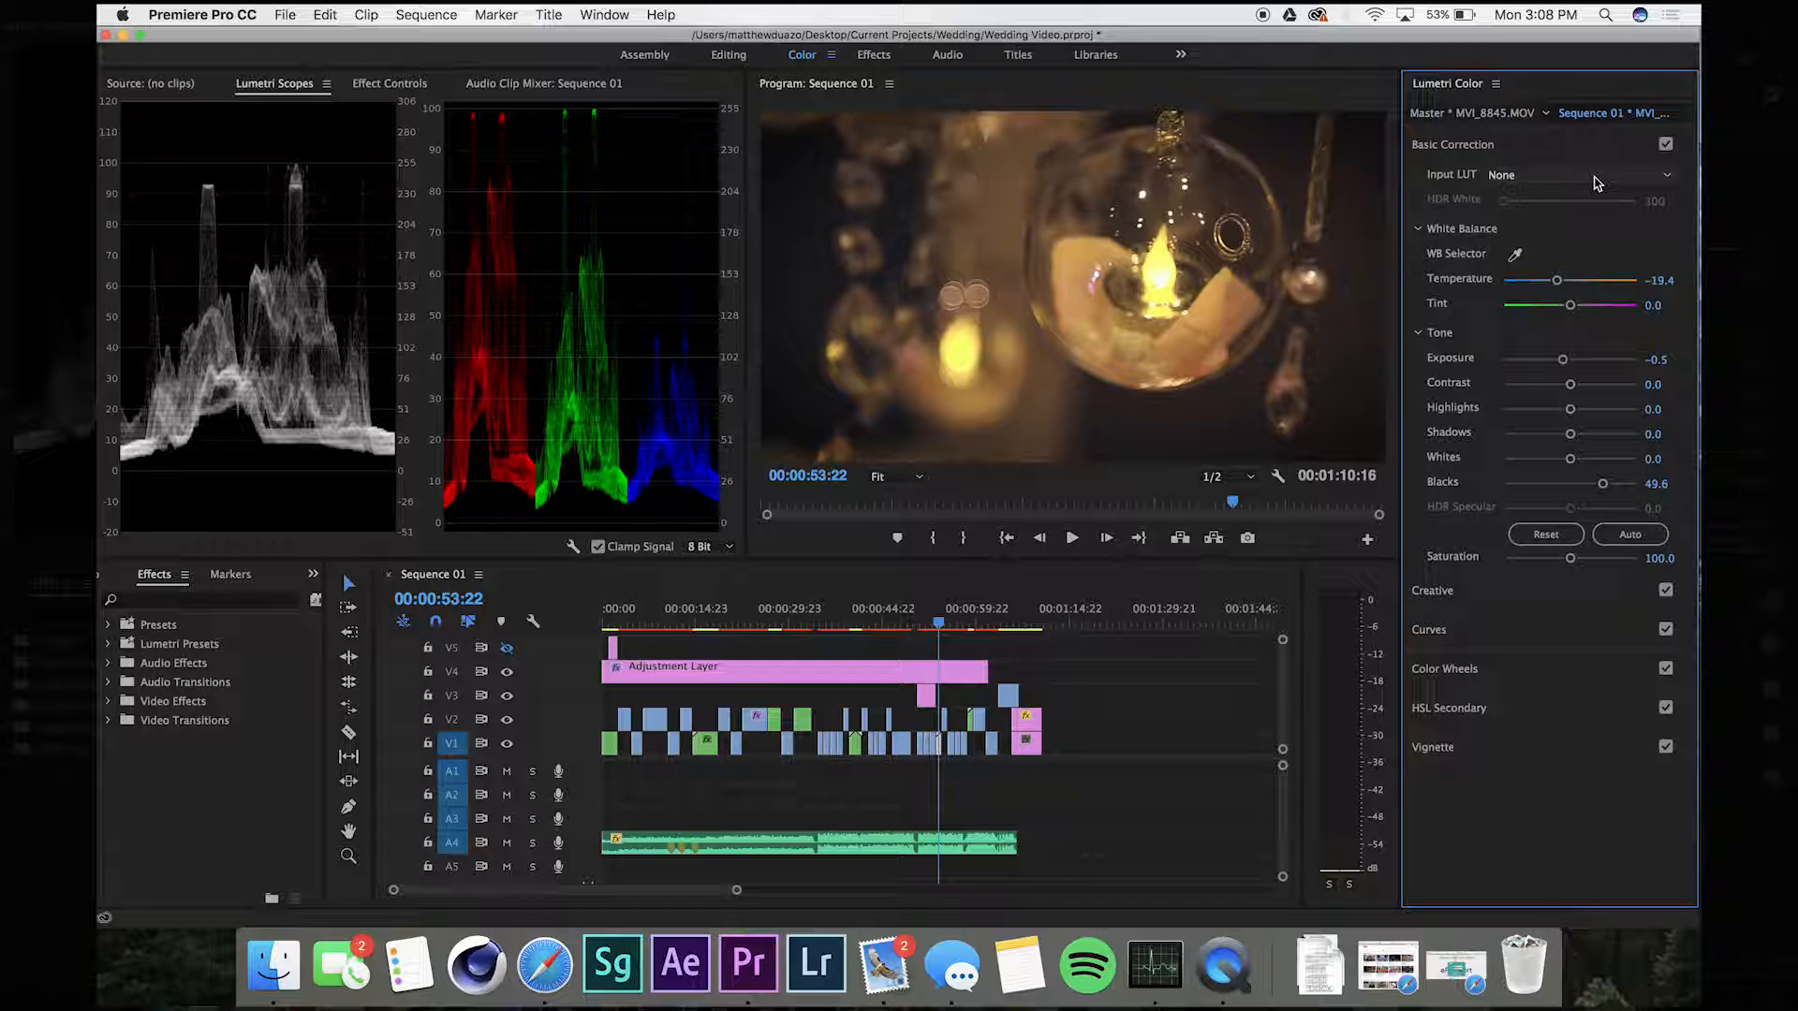